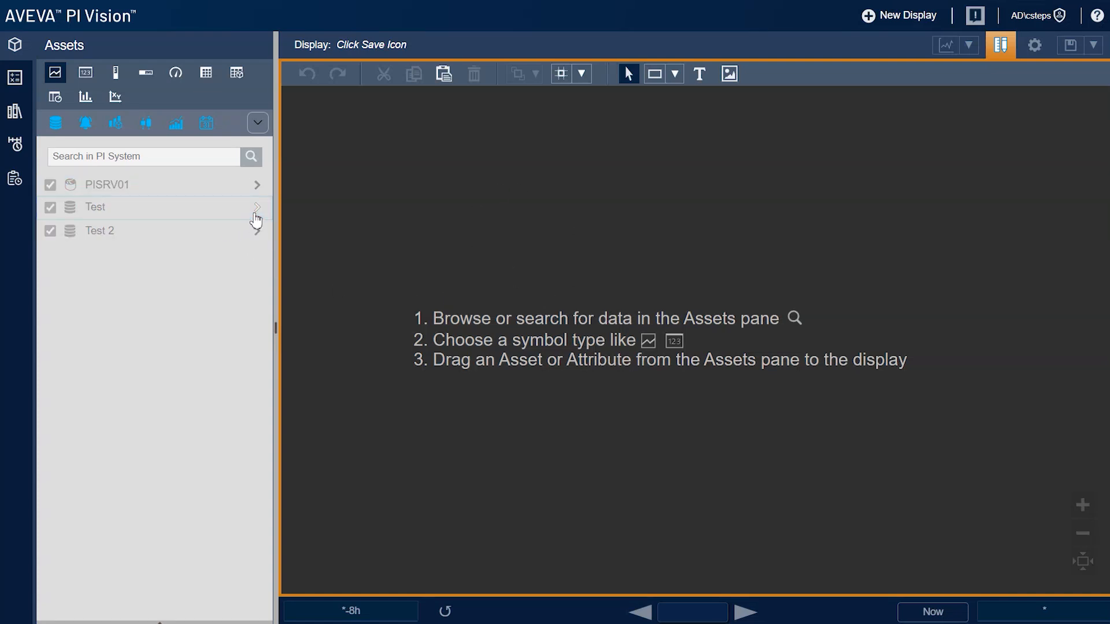
Browse to Test > Assembly Lines and select Line 1 to list its attributes
click(257, 207)
click(254, 268)
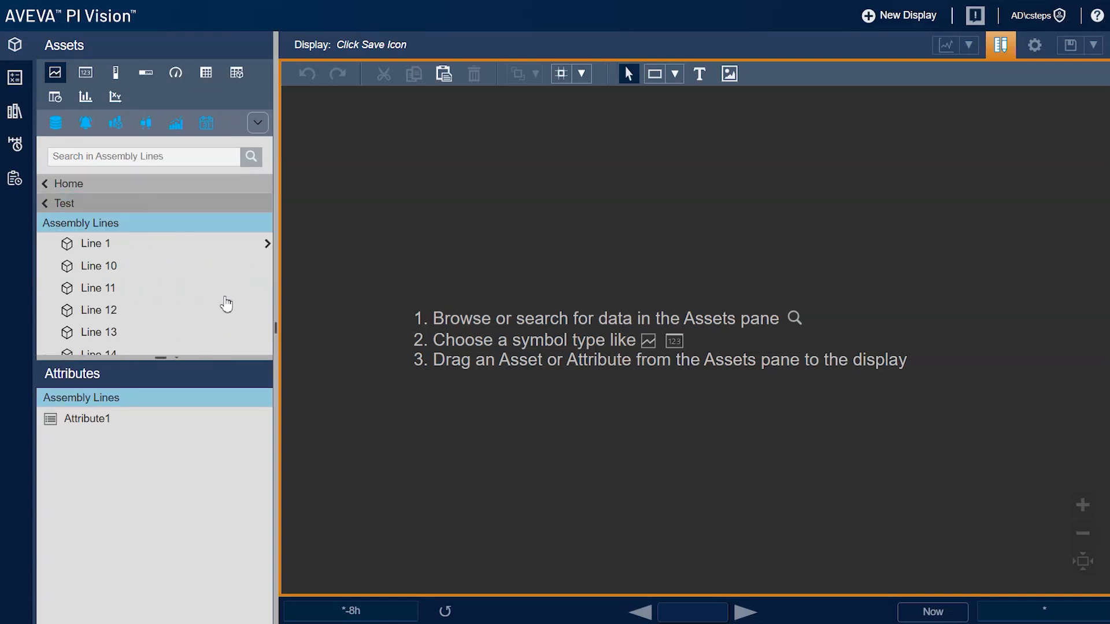
click(101, 246)
Choose the asset comparison bar chart symbol and select Line 1's Speed attribute
click(115, 123)
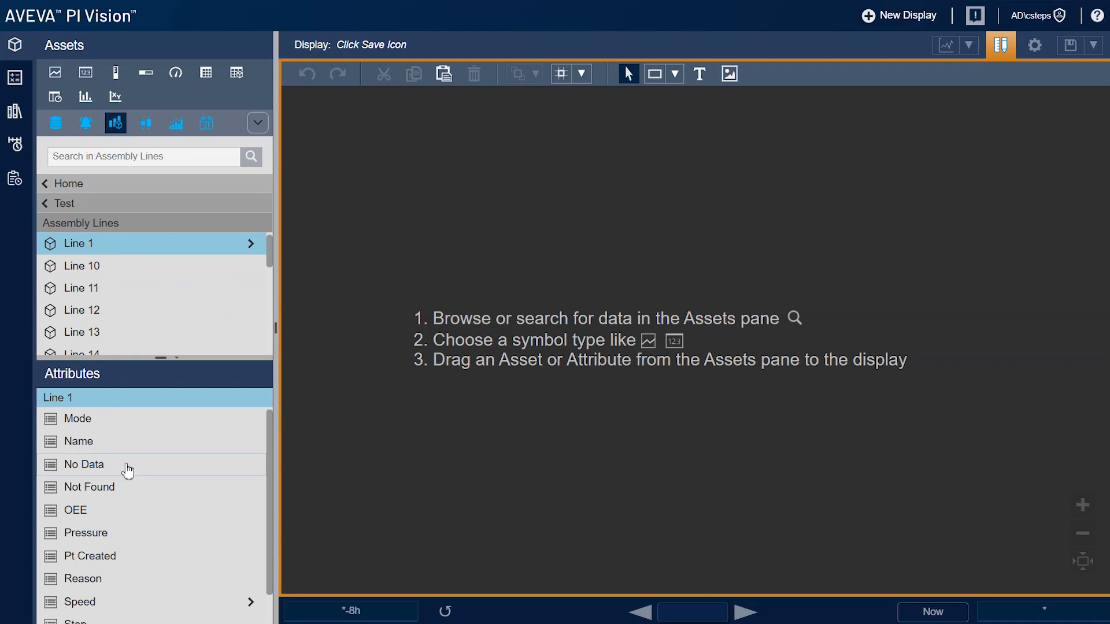
scroll(120, 465, down, 1)
click(100, 571)
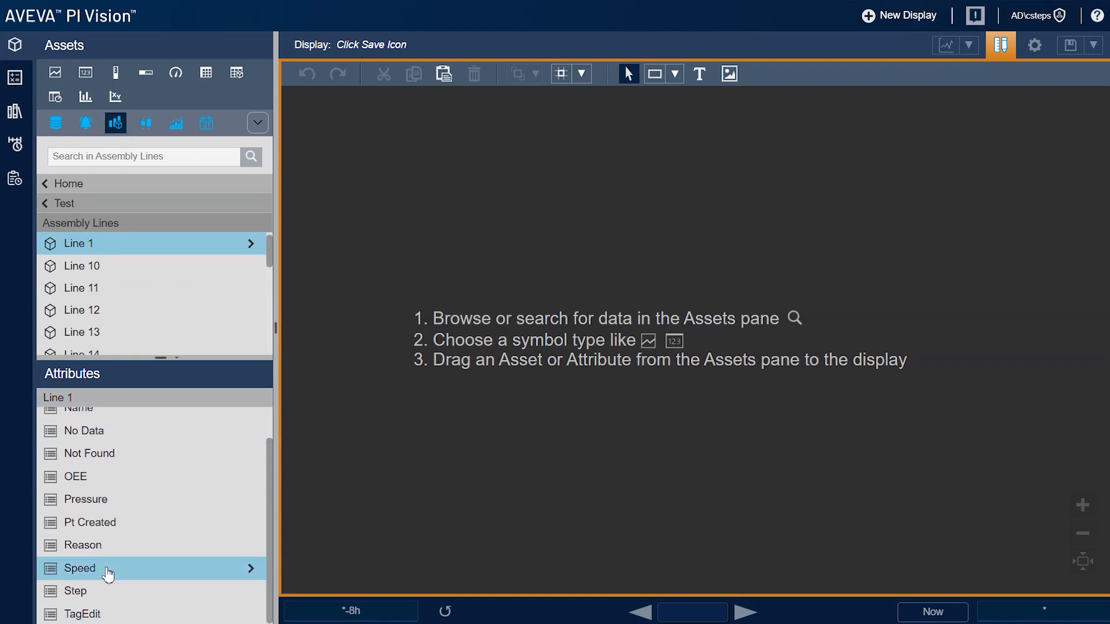
Drop Line 1's Speed onto the display as a bar chart and enlarge it
drag(94, 572, 349, 184)
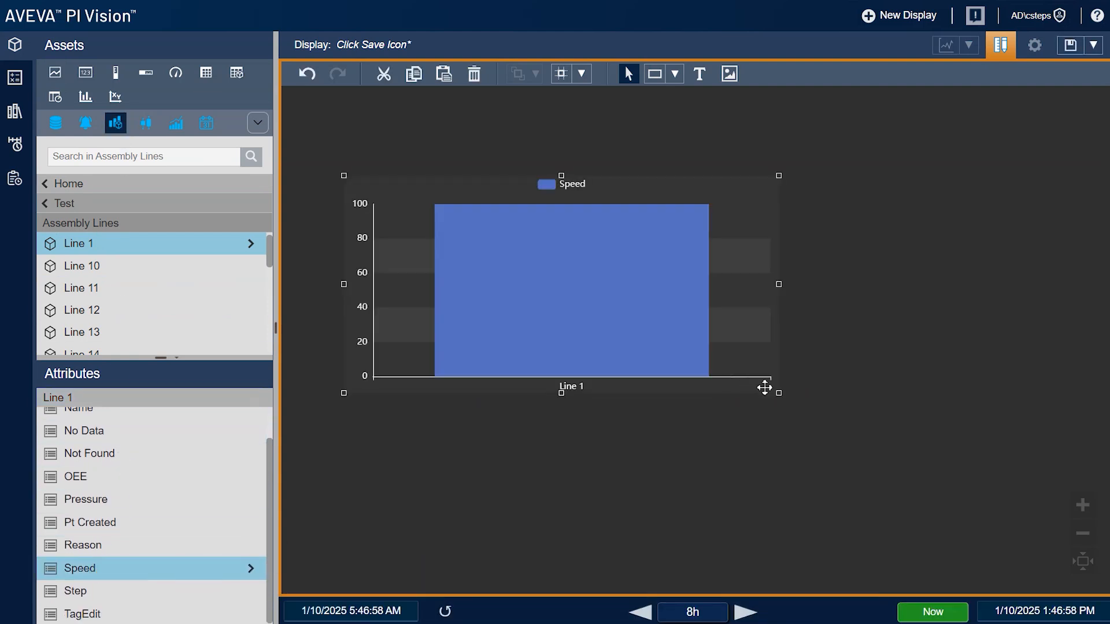
drag(779, 394, 953, 471)
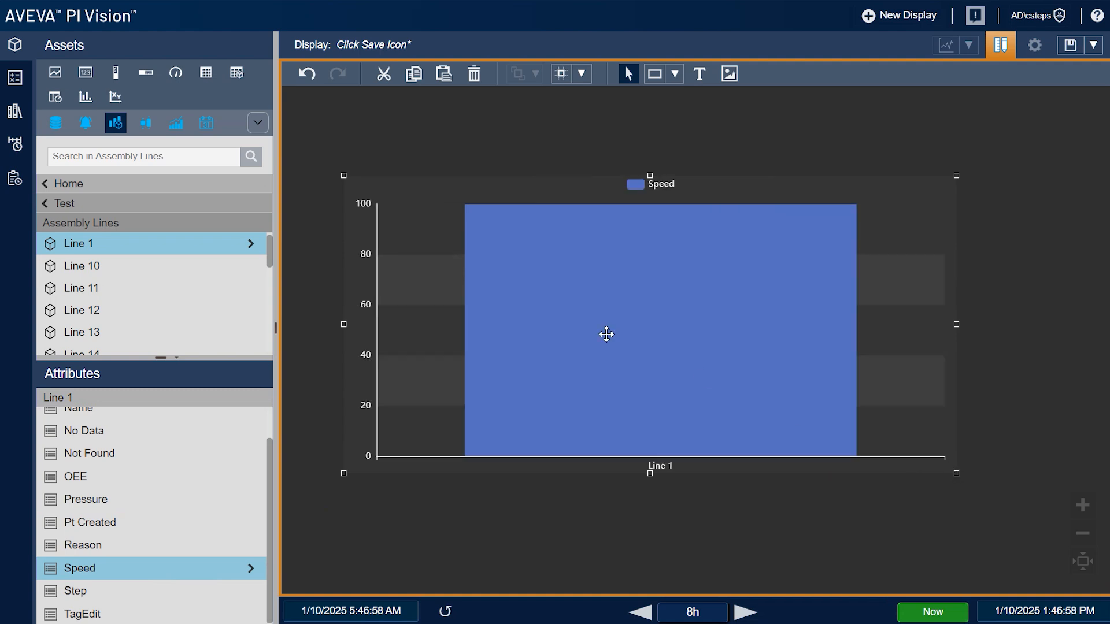
right_click(586, 297)
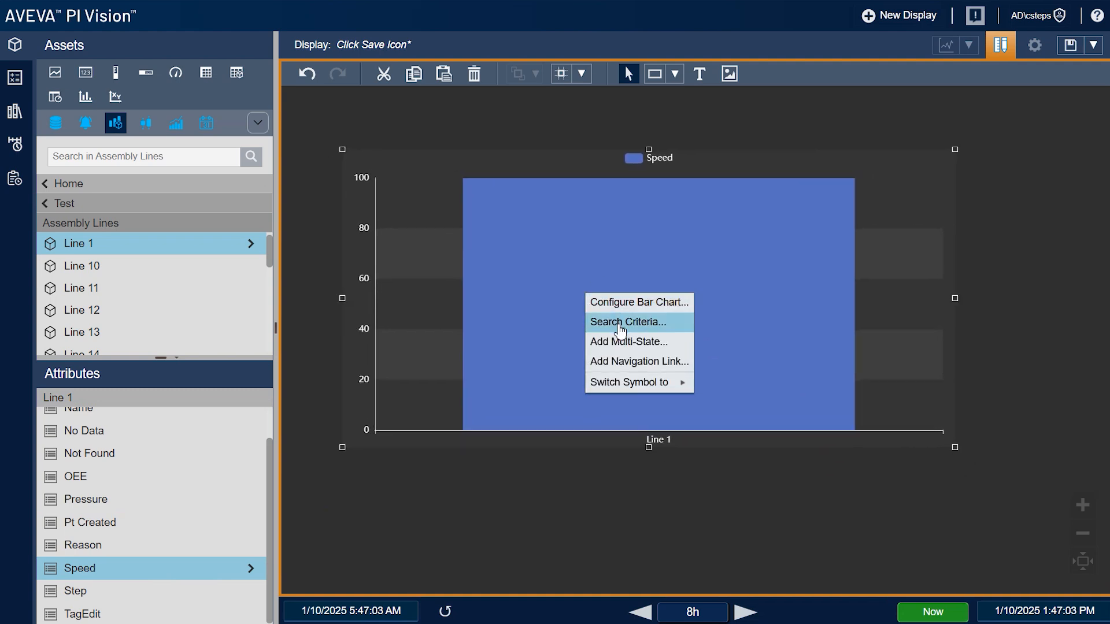
Change the chart's search criteria Number of Results from 16 to 10 and refresh
click(620, 328)
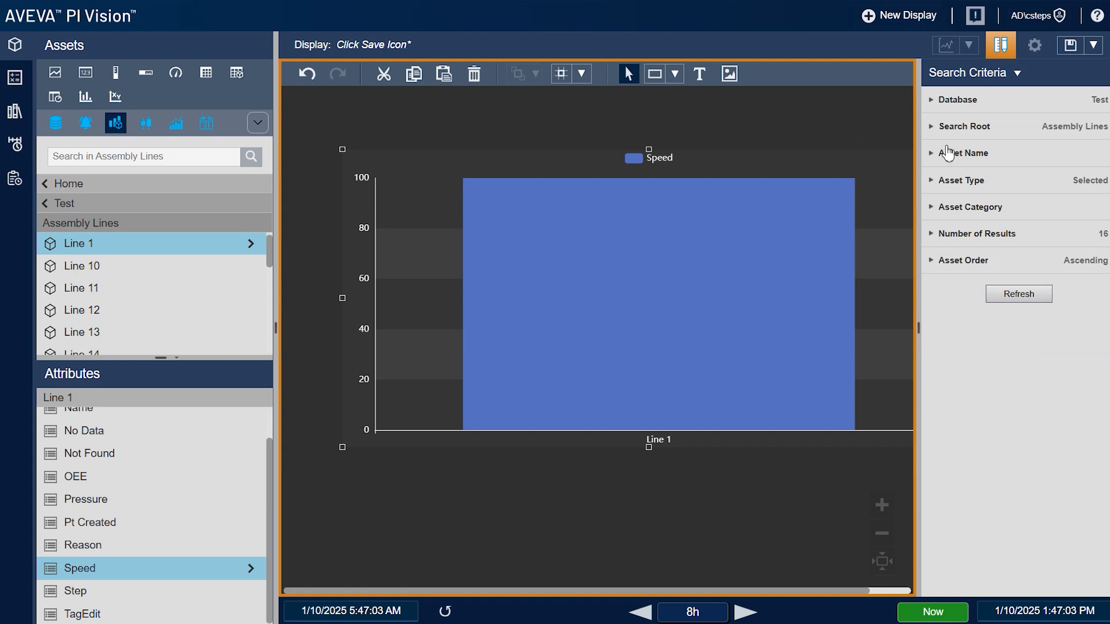
click(975, 131)
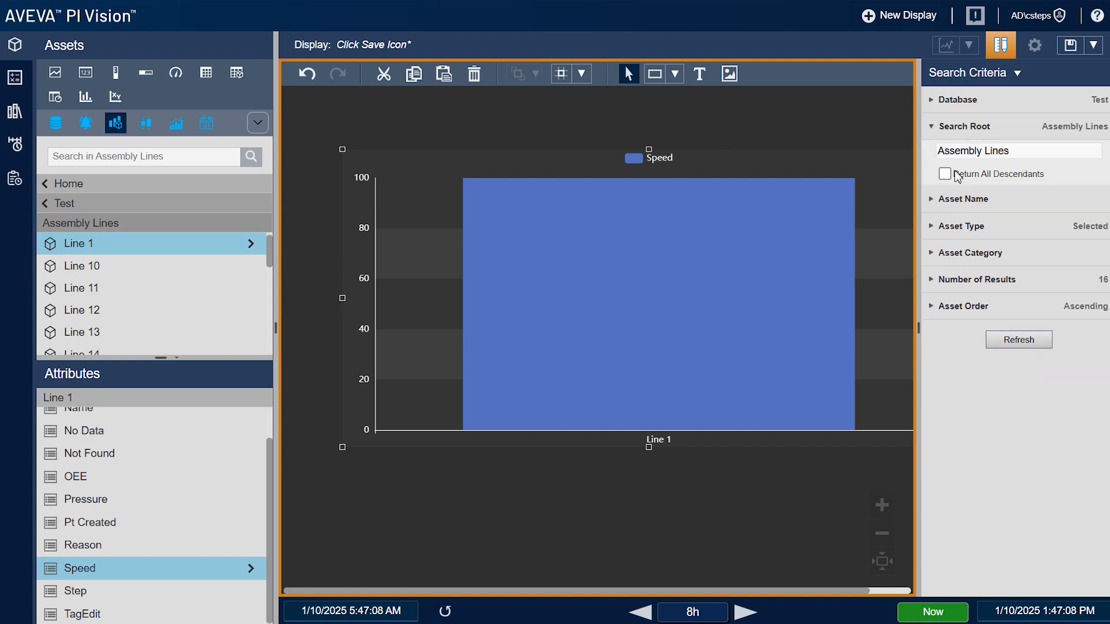
click(944, 133)
click(978, 237)
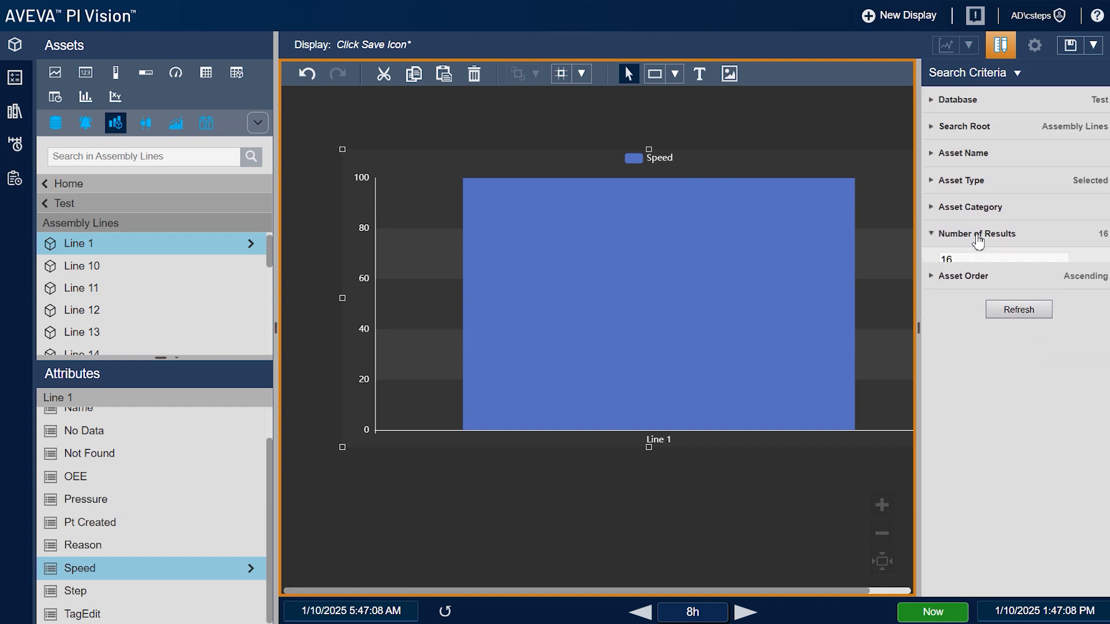
text(10)
click(1048, 321)
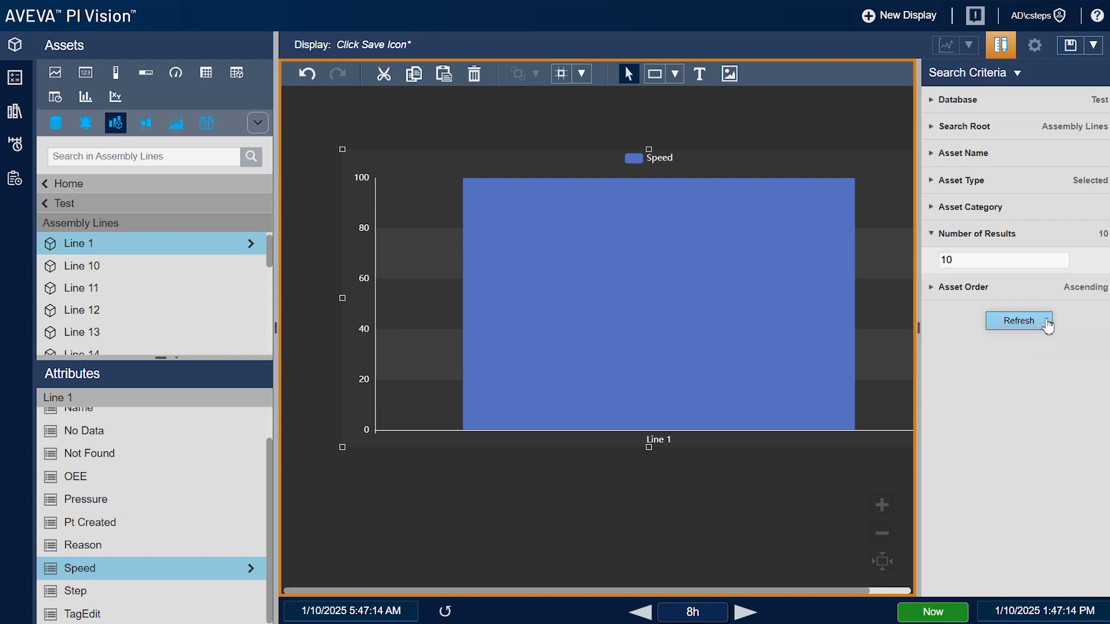
click(761, 496)
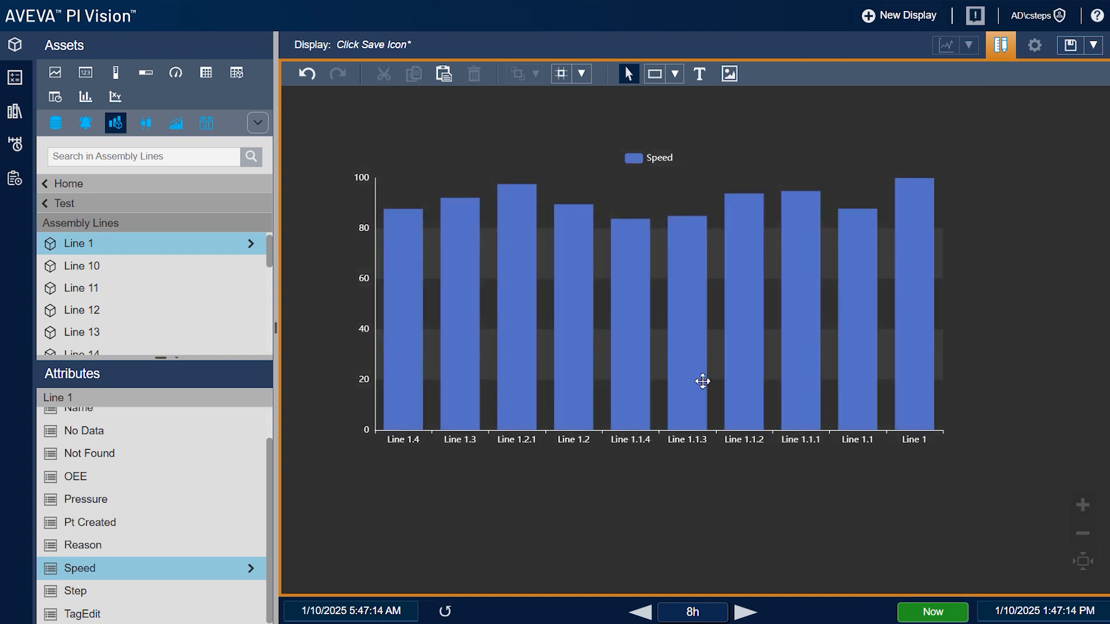
drag(703, 382, 695, 376)
right_click(564, 294)
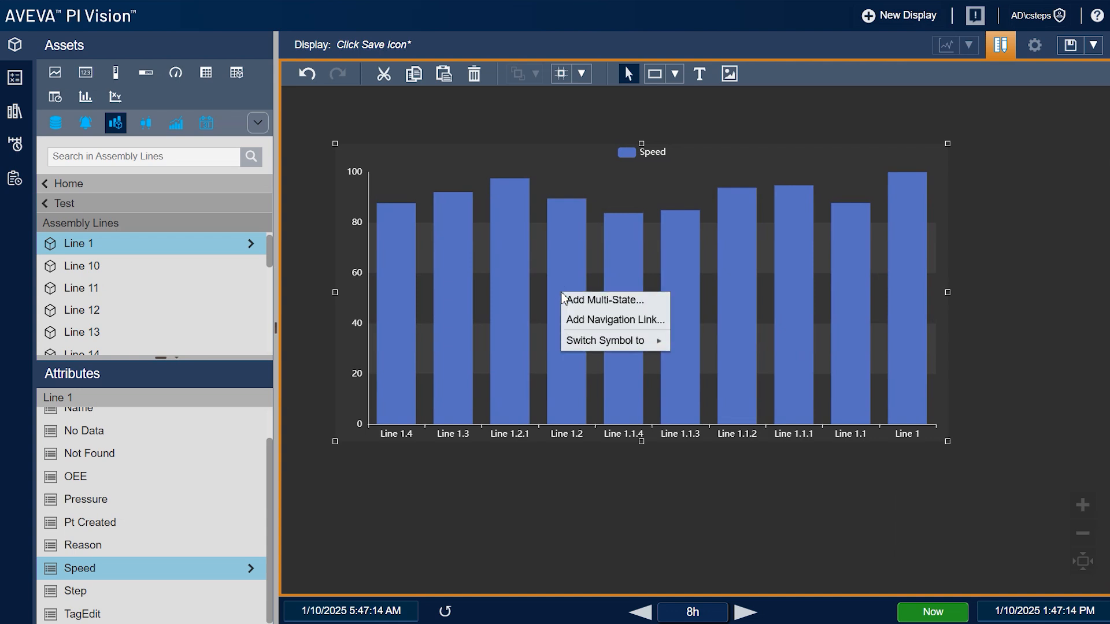
Turn on the bar chart title and set it to 'Top 10 Best Performing'
click(575, 297)
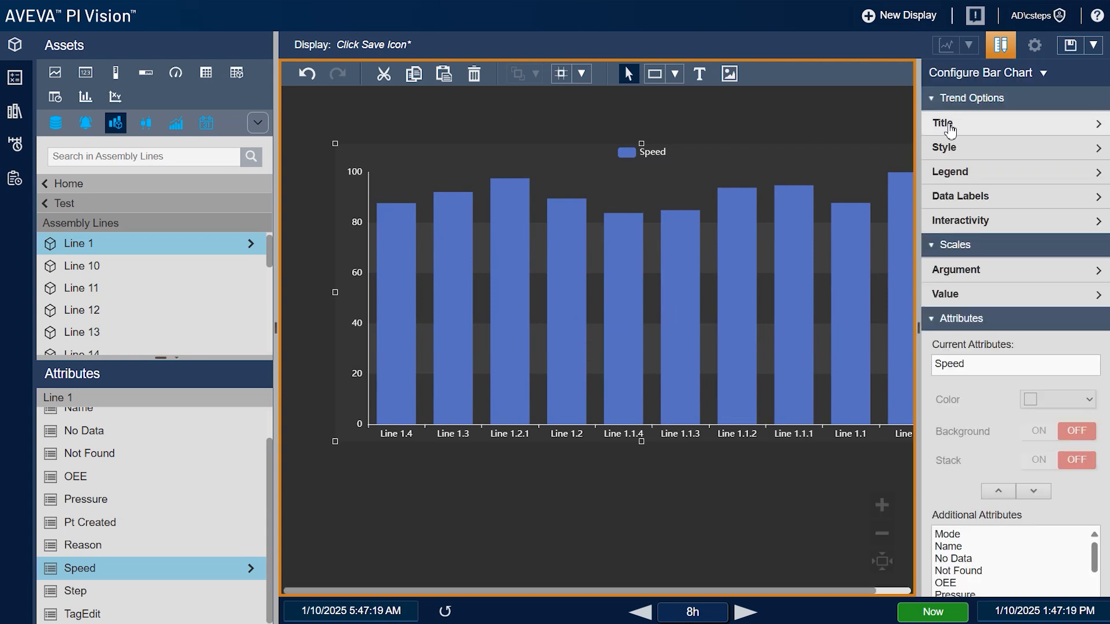
click(951, 131)
click(1042, 158)
click(959, 187)
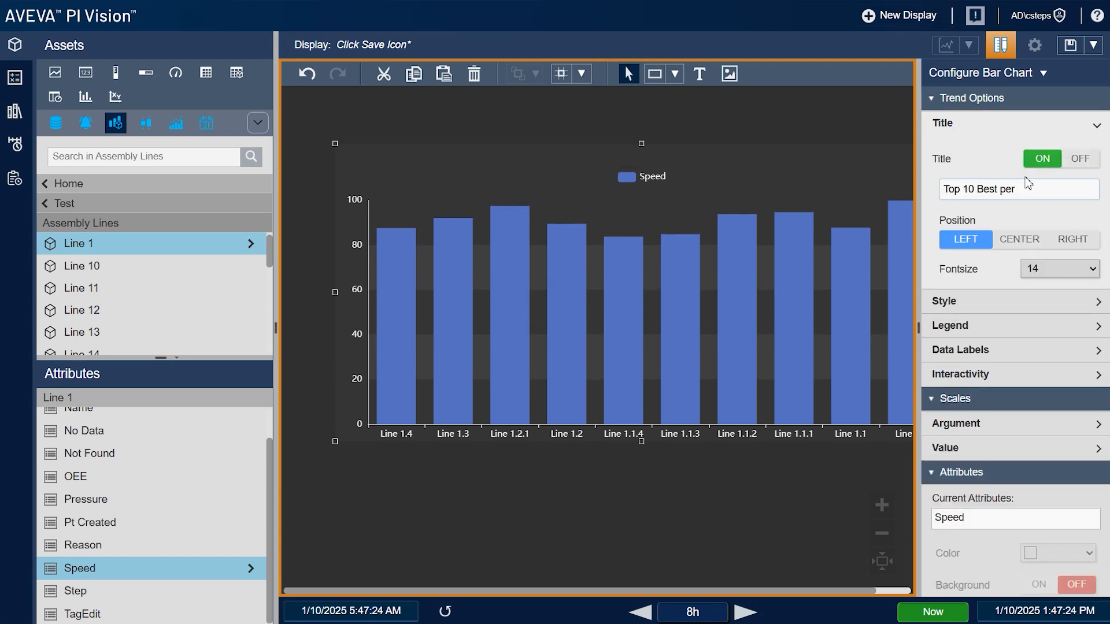
text(Top 10 Best Performing)
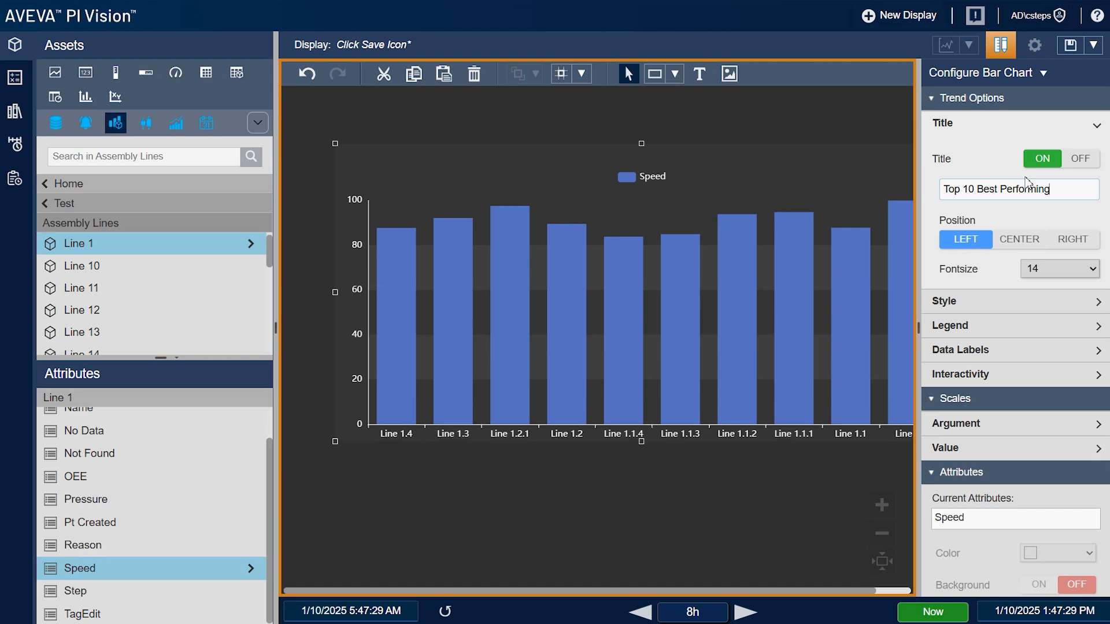
click(1021, 124)
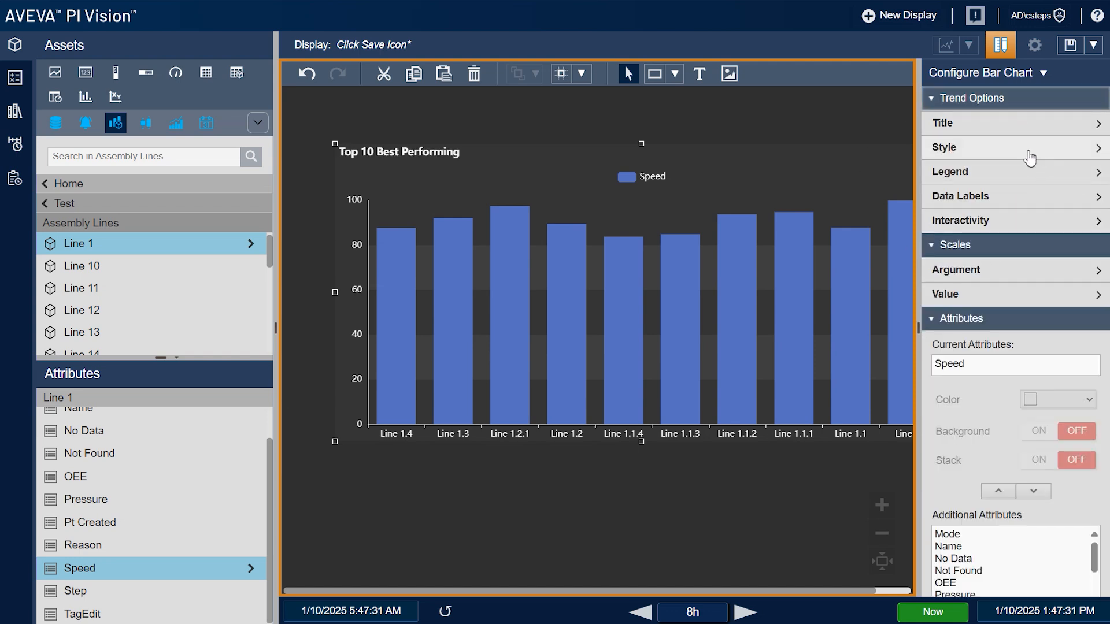
Hide the Assets pane and set the chart font size to 12, keeping a white foreground
click(1030, 158)
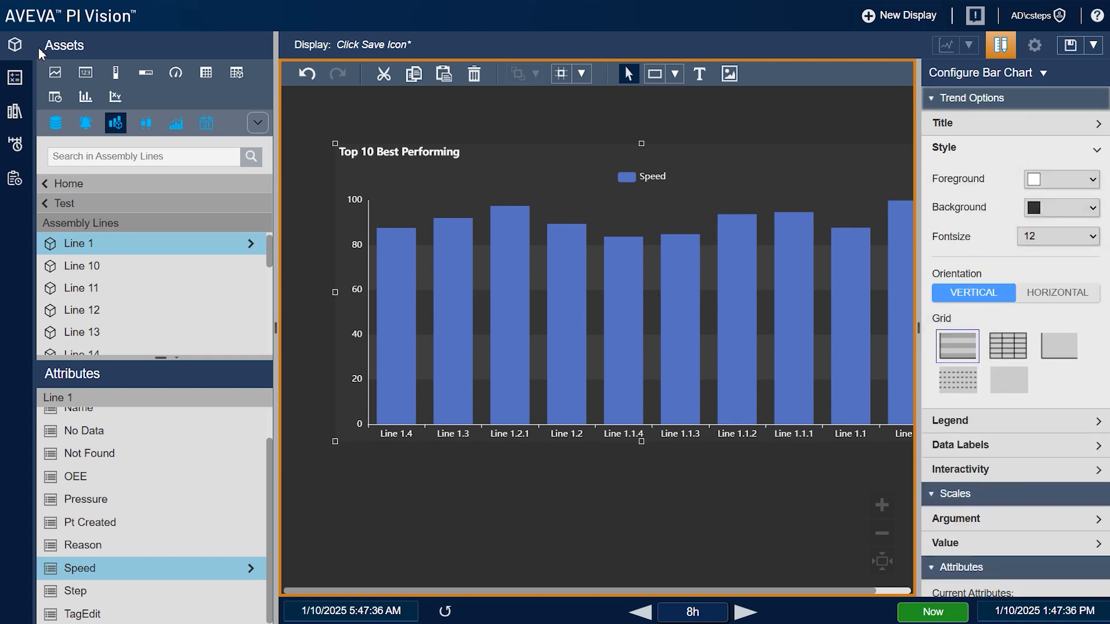
click(15, 45)
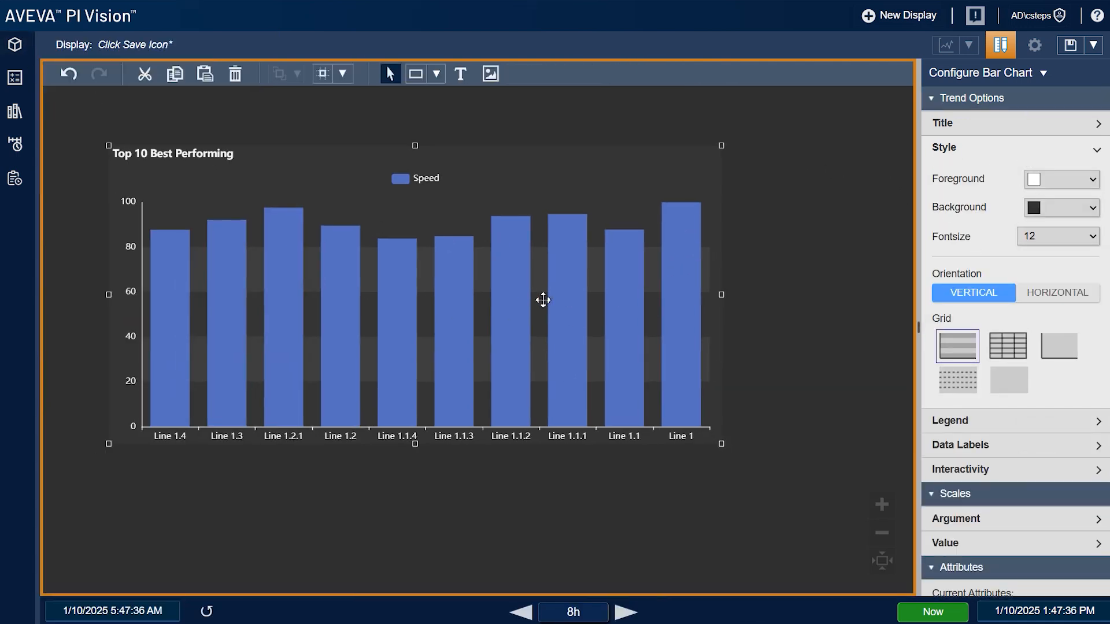
click(1042, 181)
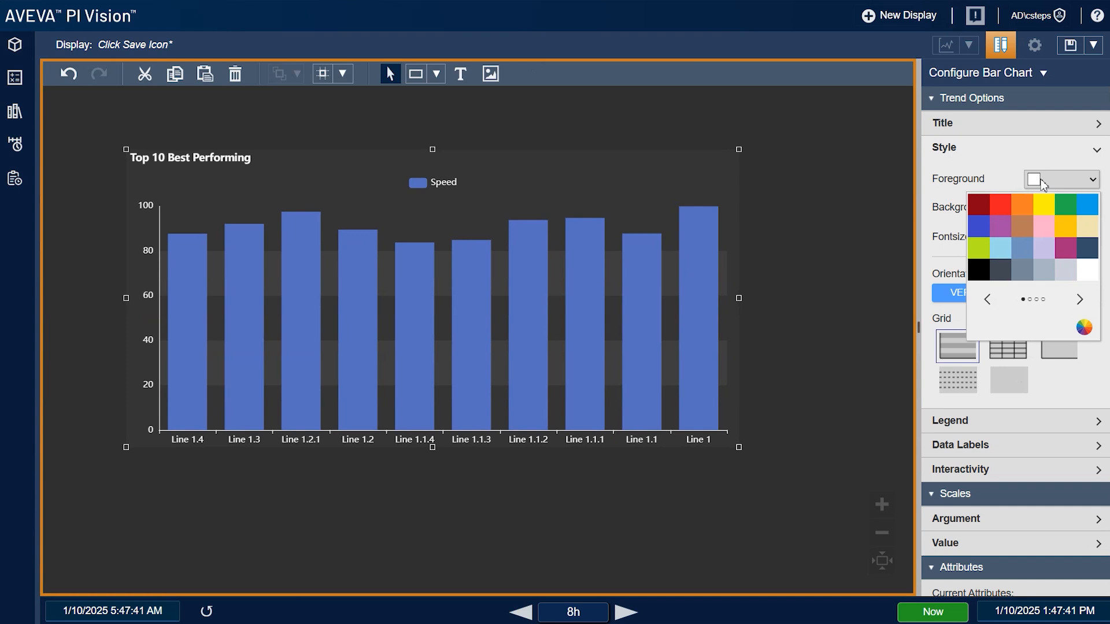
click(996, 183)
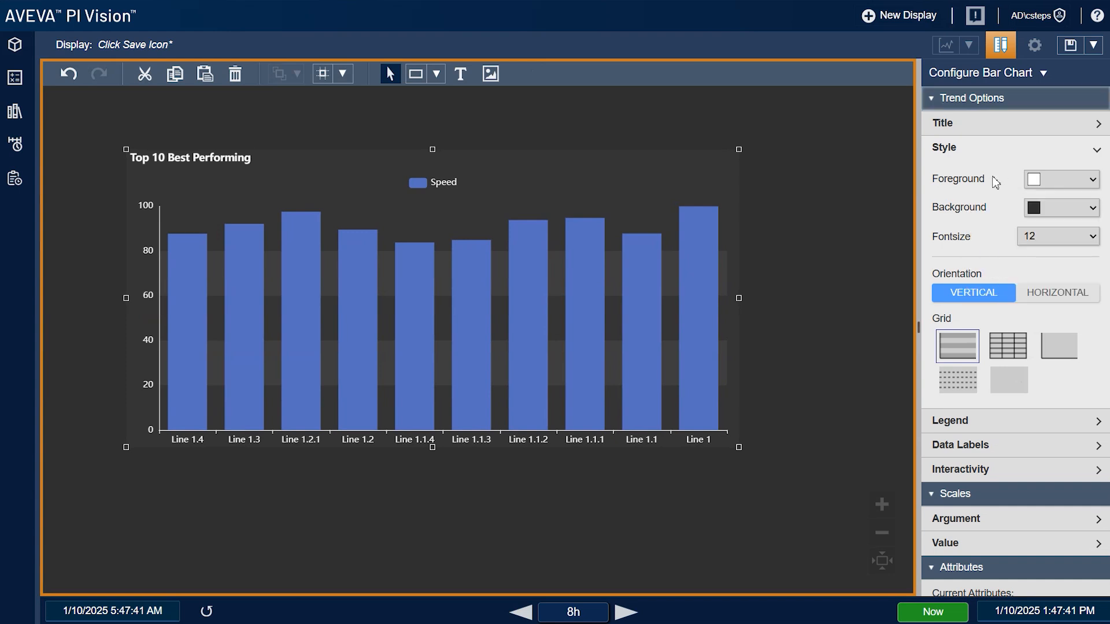
click(1025, 244)
click(1045, 347)
click(1048, 237)
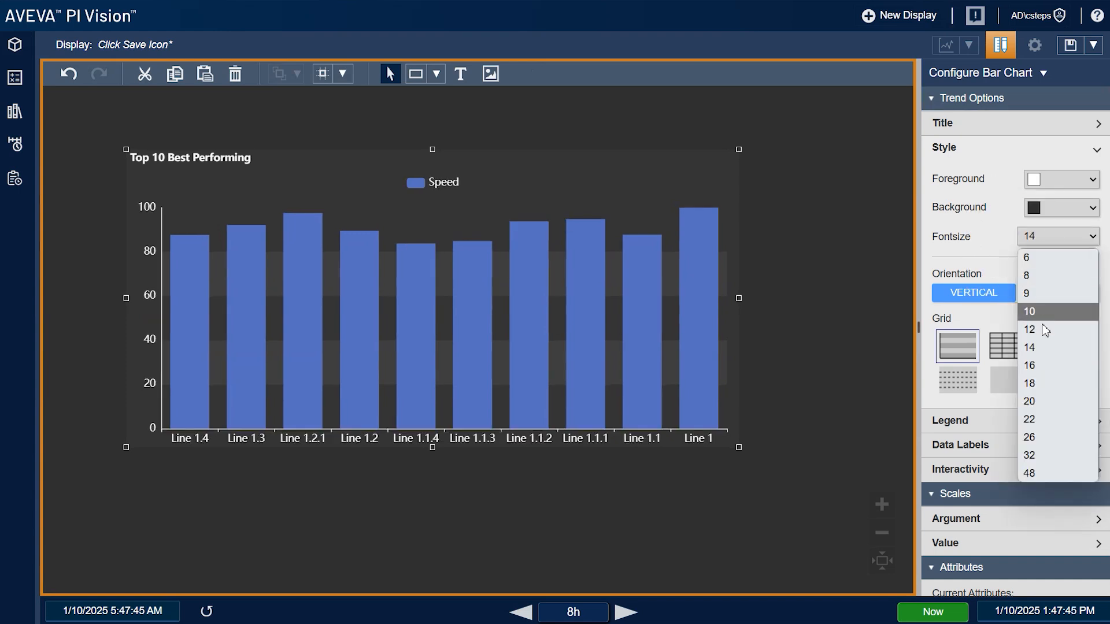
click(1045, 329)
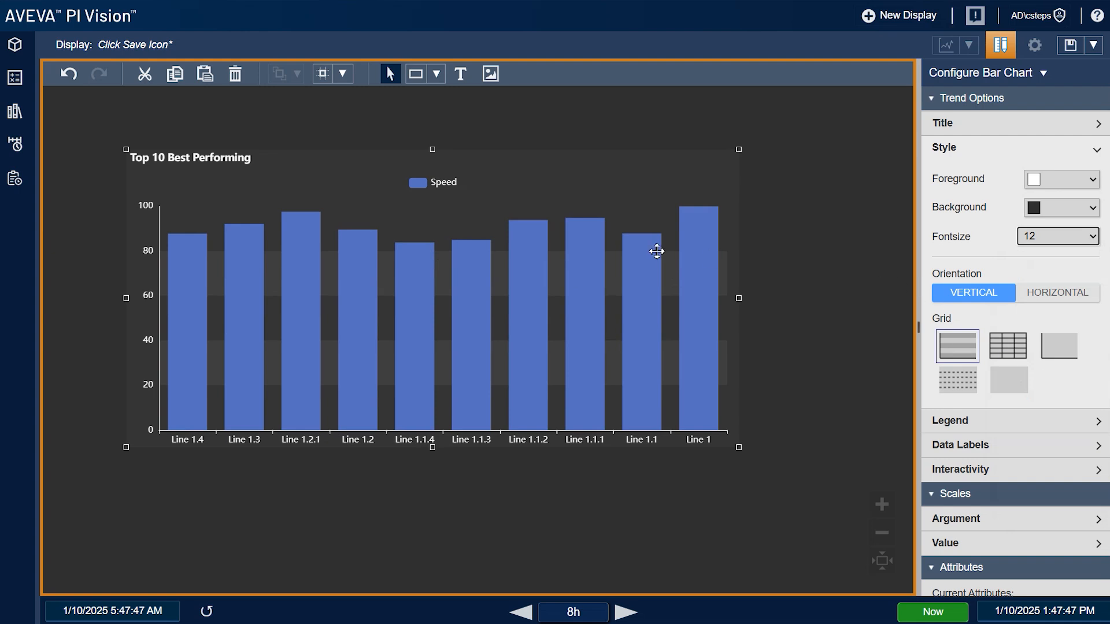
Keep the bars vertical and set the grid style to axis lines without grid bands
click(1042, 295)
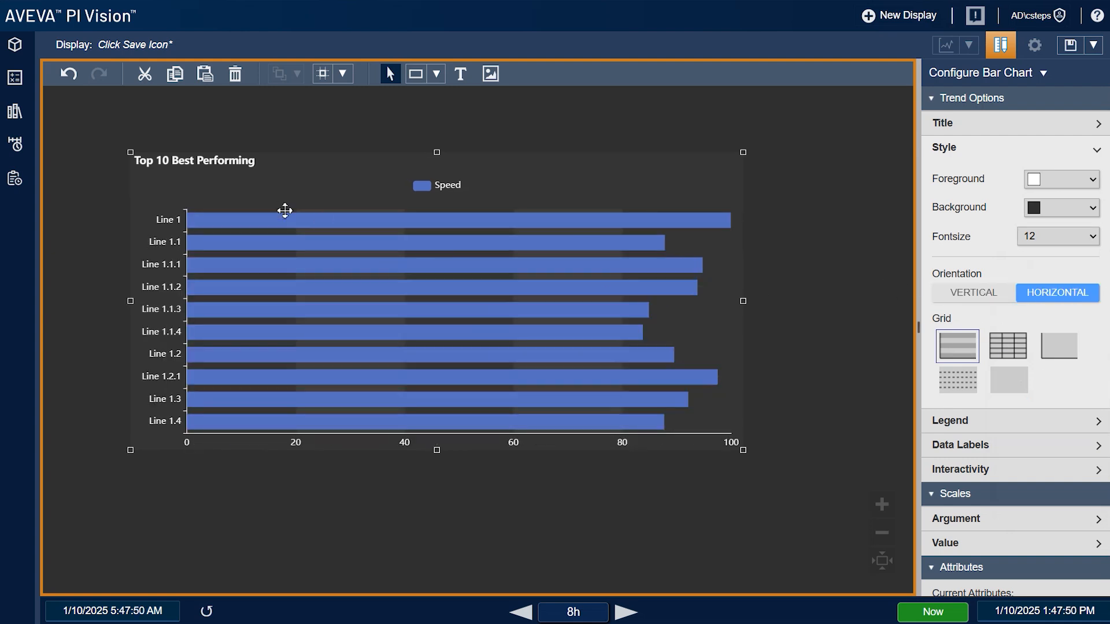
click(992, 289)
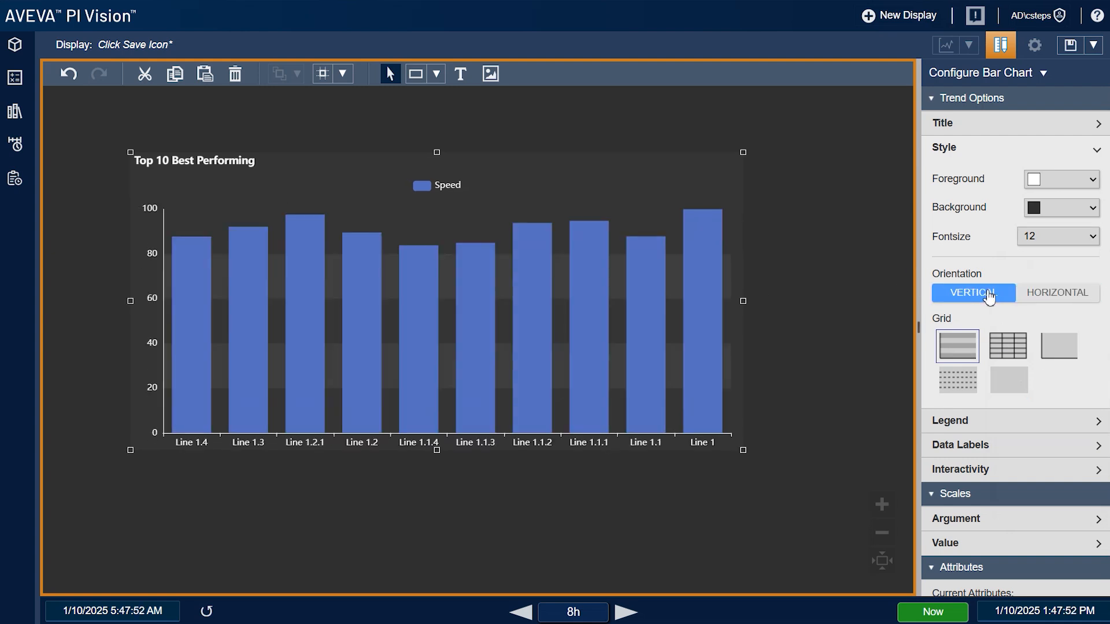
click(1008, 347)
click(1060, 354)
click(1018, 386)
click(1011, 355)
click(963, 349)
click(1004, 386)
click(1042, 356)
drag(445, 276, 449, 269)
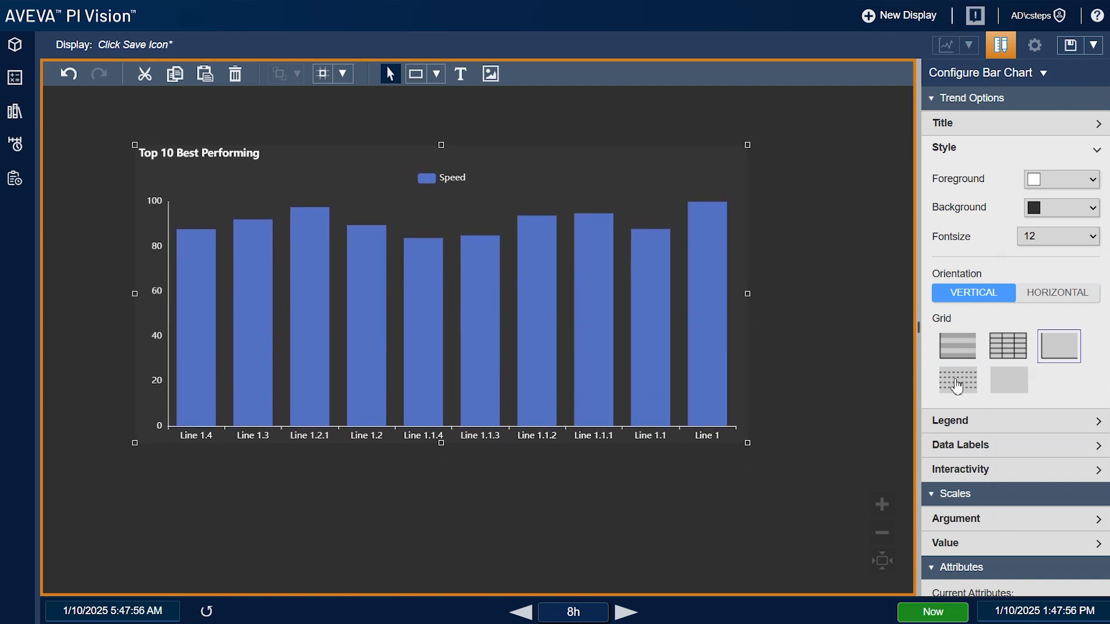
click(996, 354)
click(1045, 354)
click(966, 148)
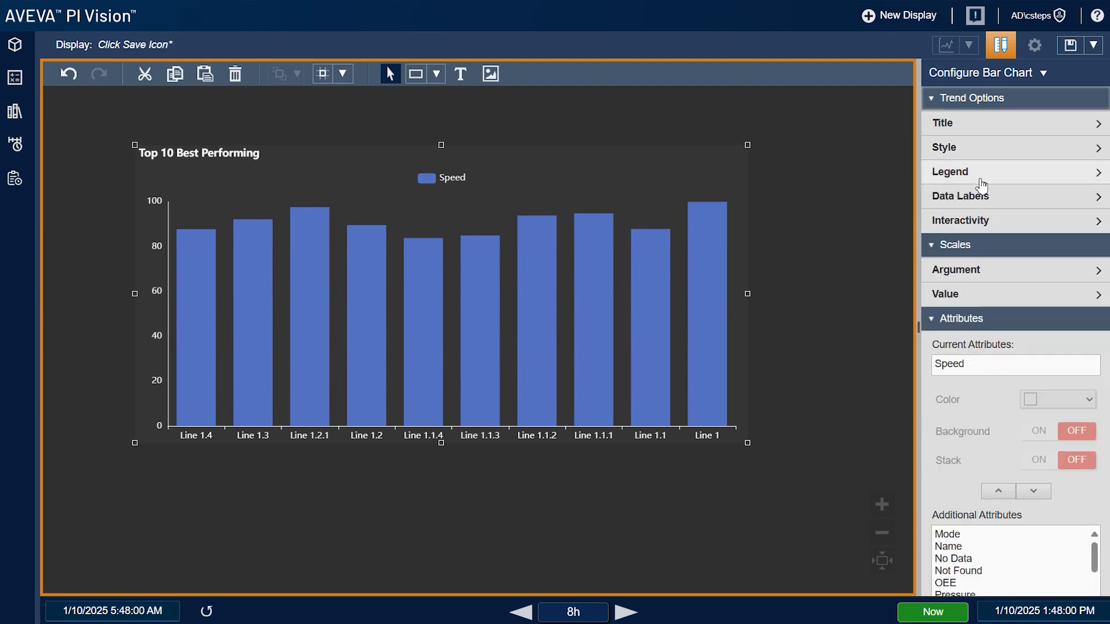
Turn on bar data labels with units and position them at the centre of each bar
click(979, 181)
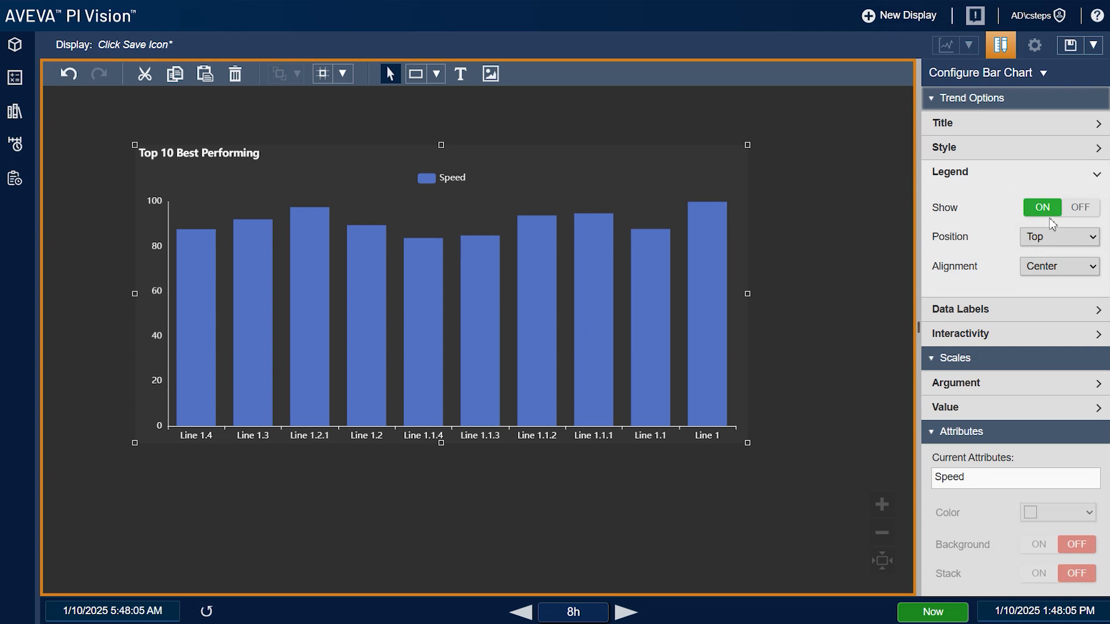
click(981, 174)
click(978, 199)
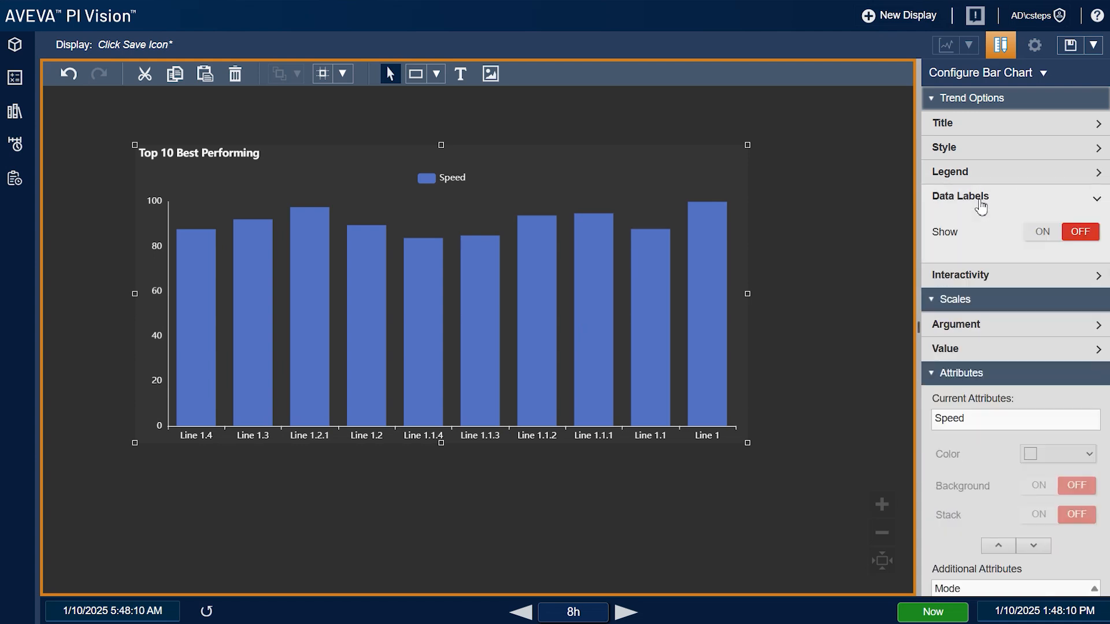
click(1056, 231)
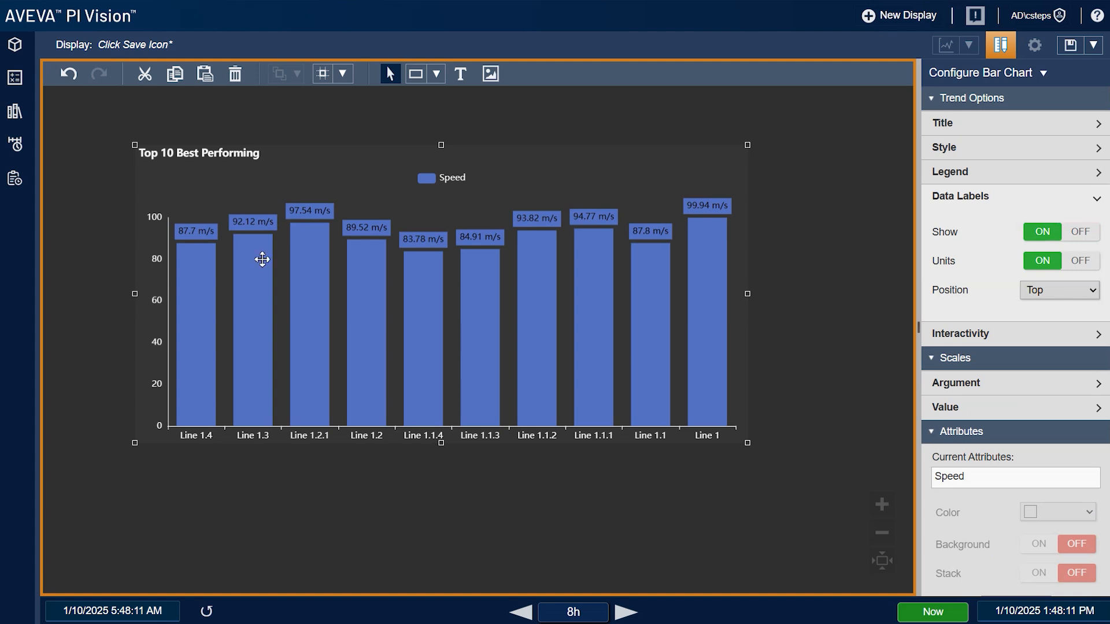
click(1071, 289)
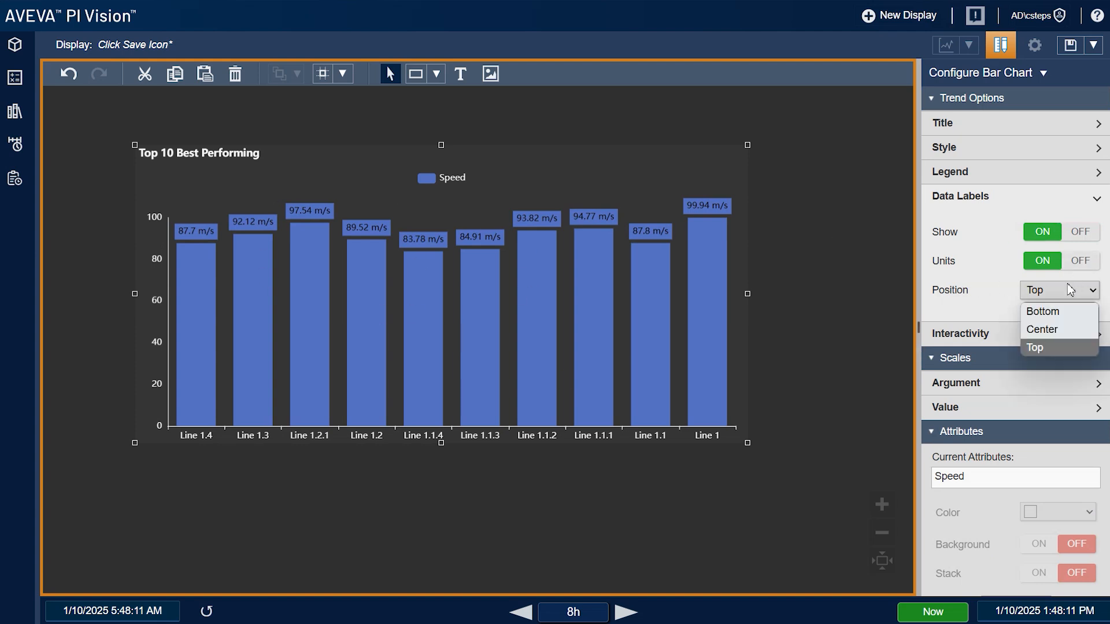
click(1058, 330)
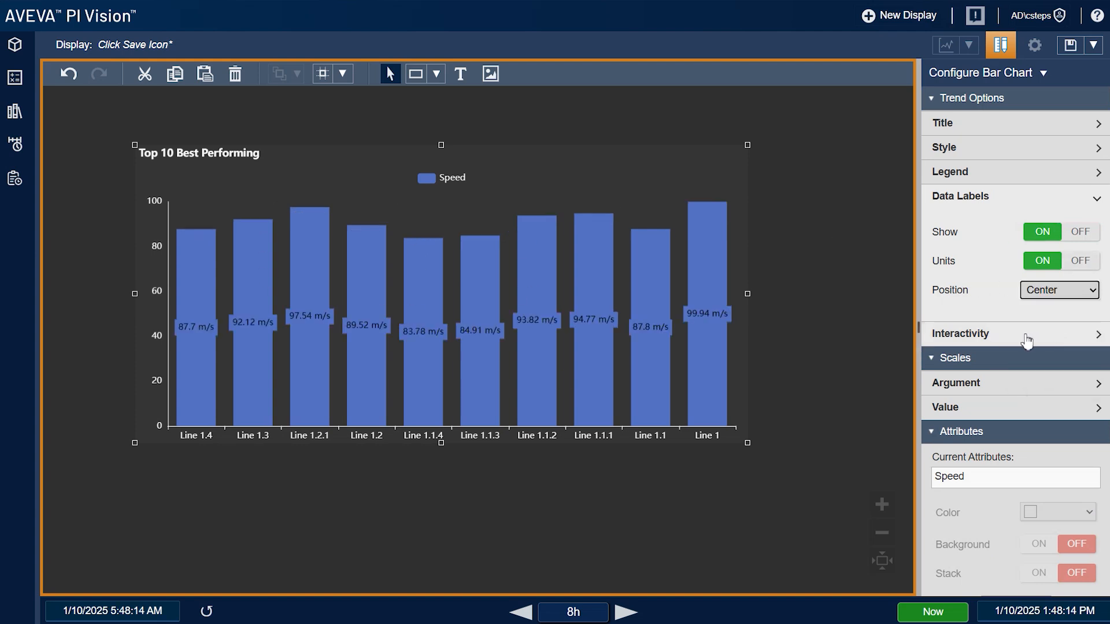
Check the chart's interactivity settings, then bring up the Scales > Argument options
click(1024, 340)
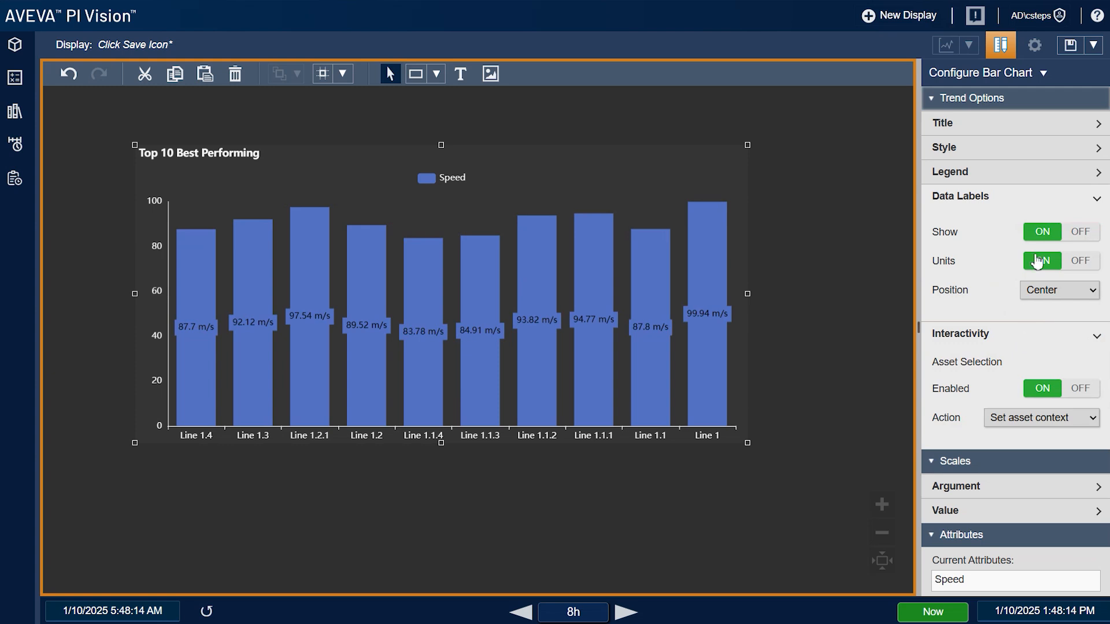
click(1028, 200)
click(1026, 222)
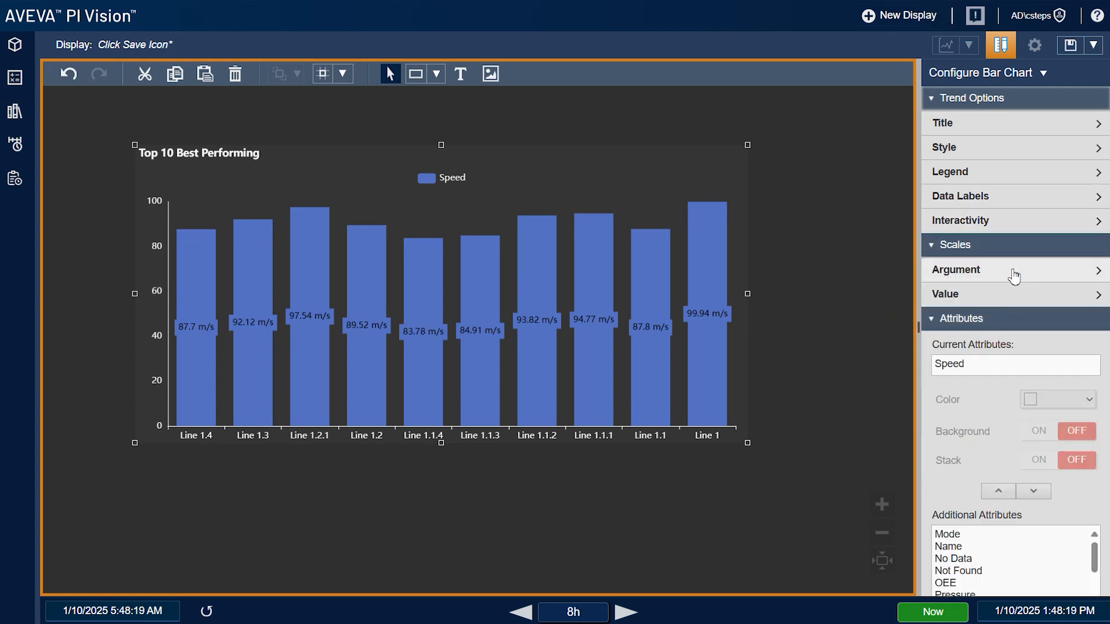
click(1014, 277)
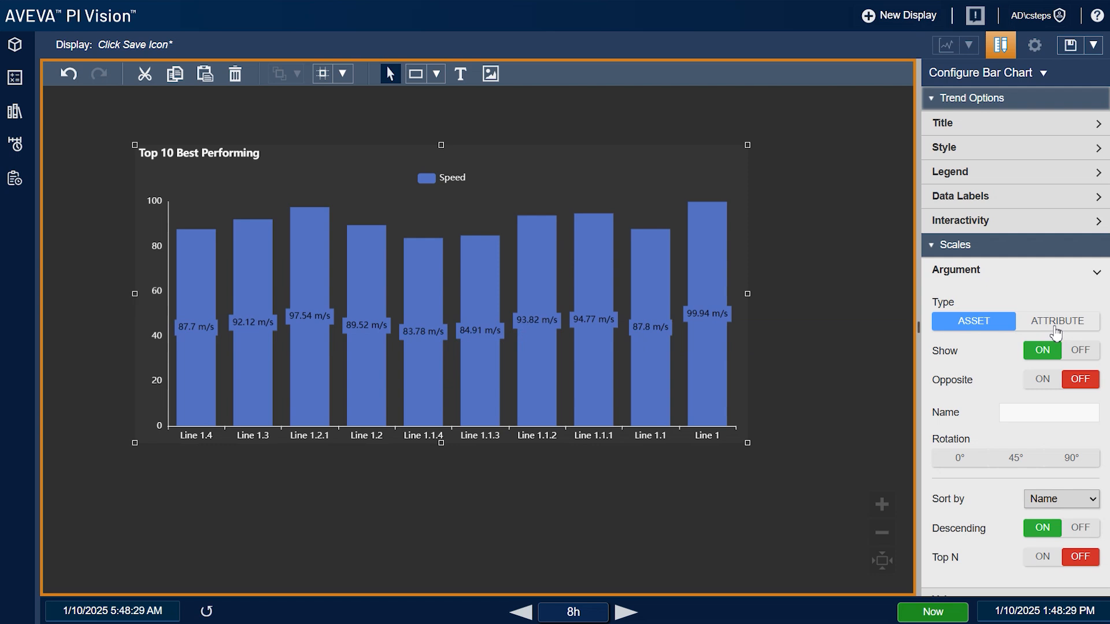
click(1074, 326)
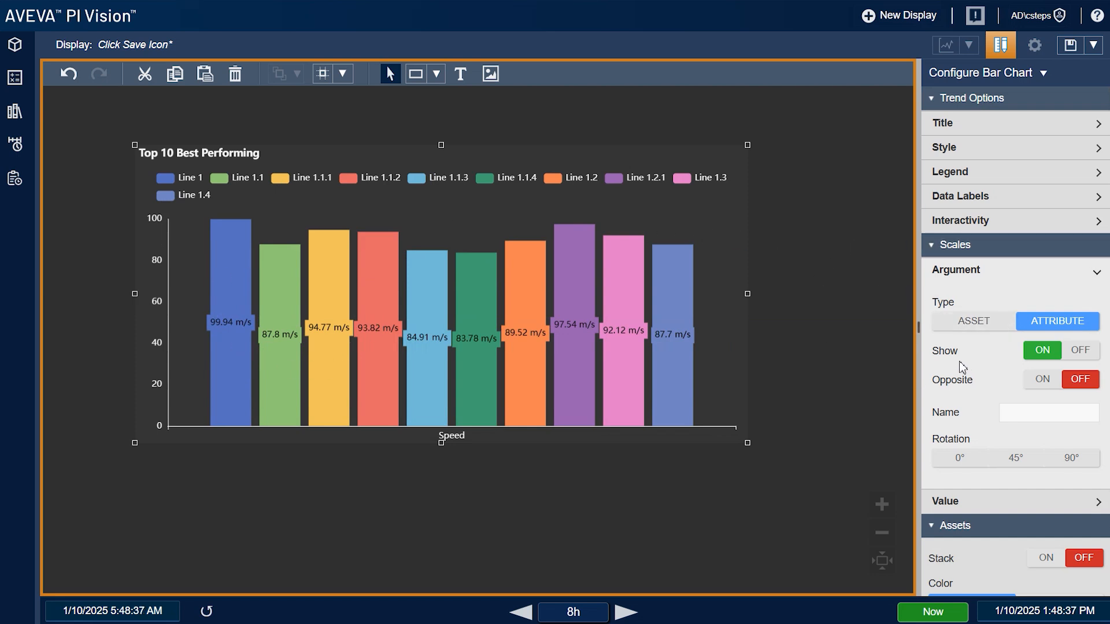
scroll(962, 366, down, 1)
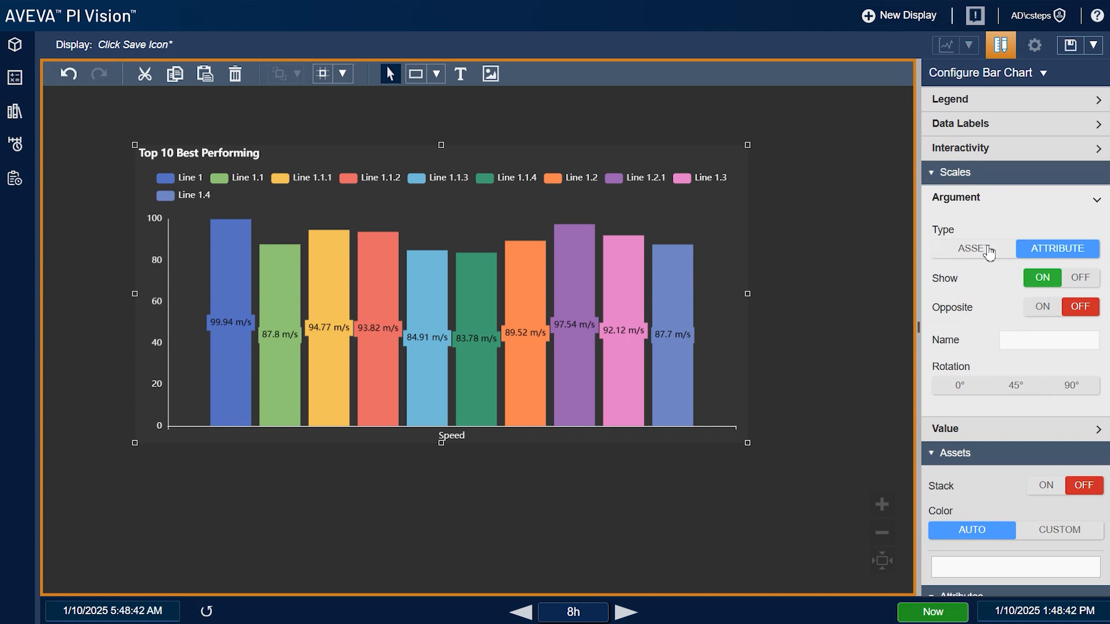
click(986, 249)
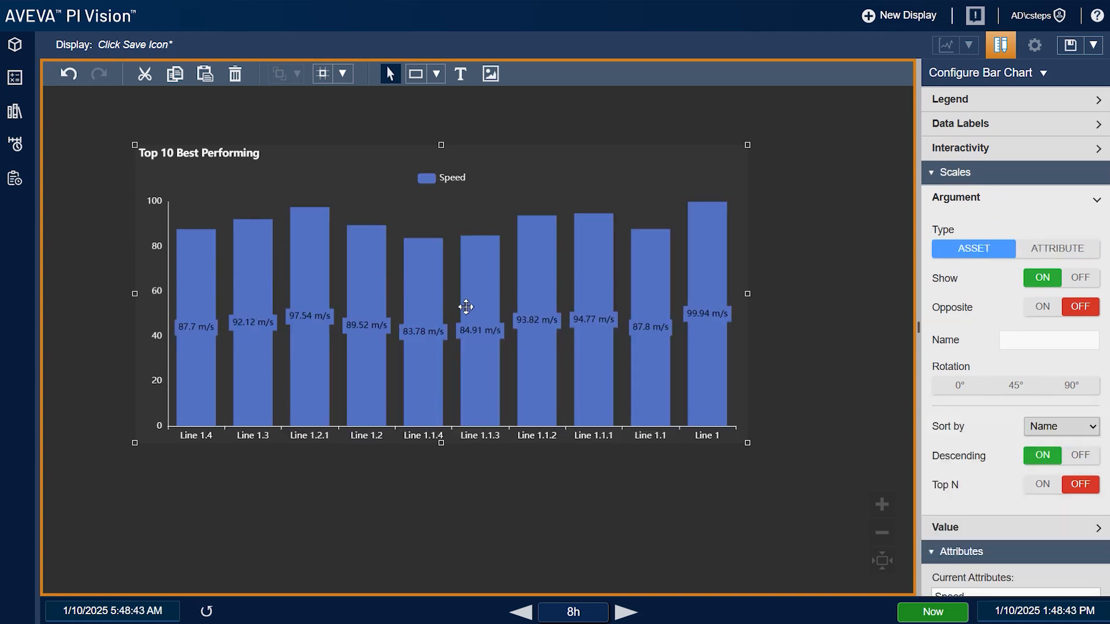
Sort the lines by Speed descending and turn on Top N with a count of 5
scroll(960, 347, down, 1)
scroll(953, 292, down, 1)
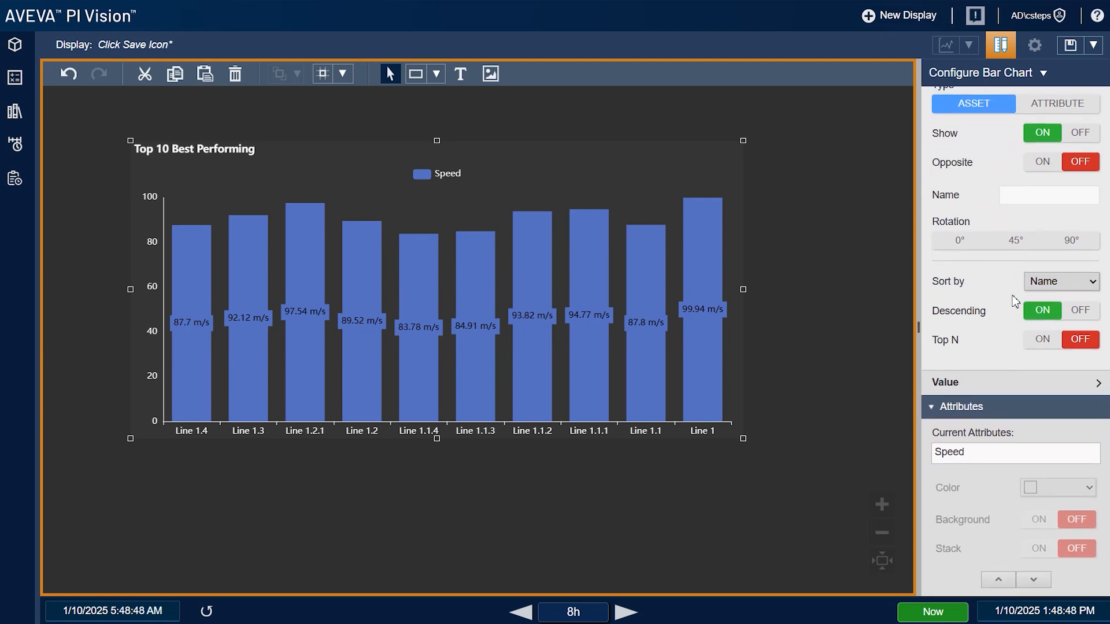
click(1055, 289)
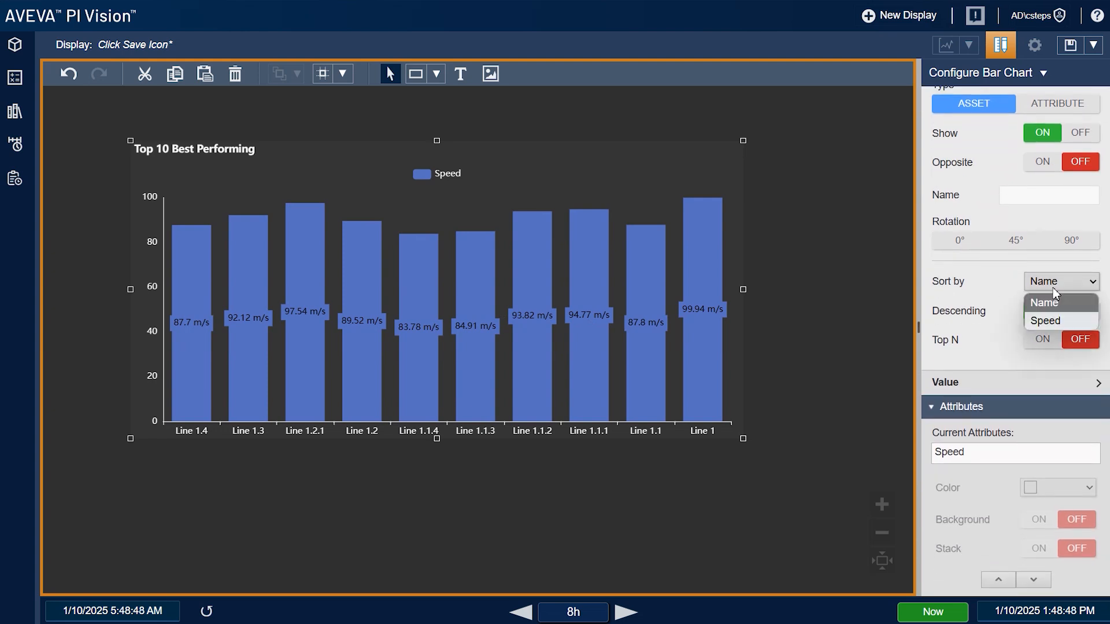
click(1057, 321)
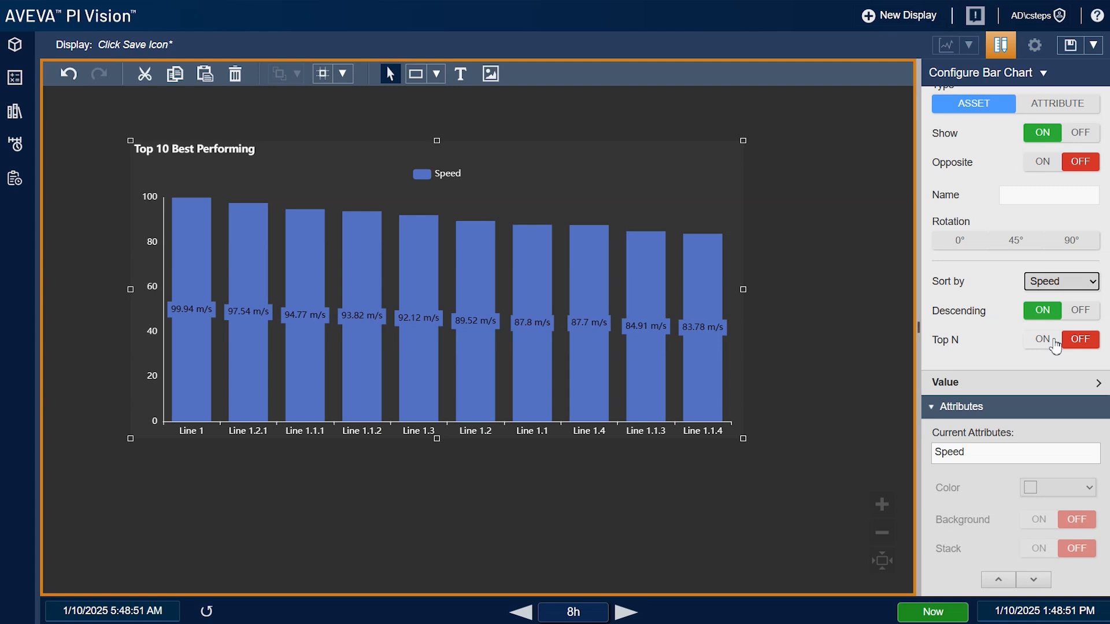
click(1043, 339)
drag(1055, 368, 1014, 372)
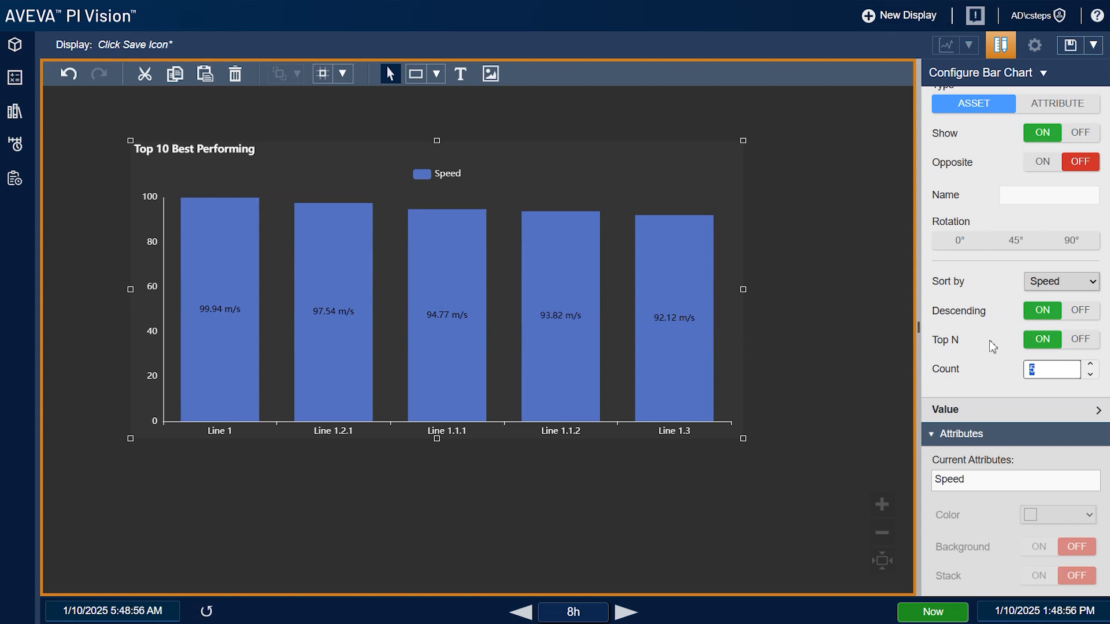
scroll(993, 347, down, 5)
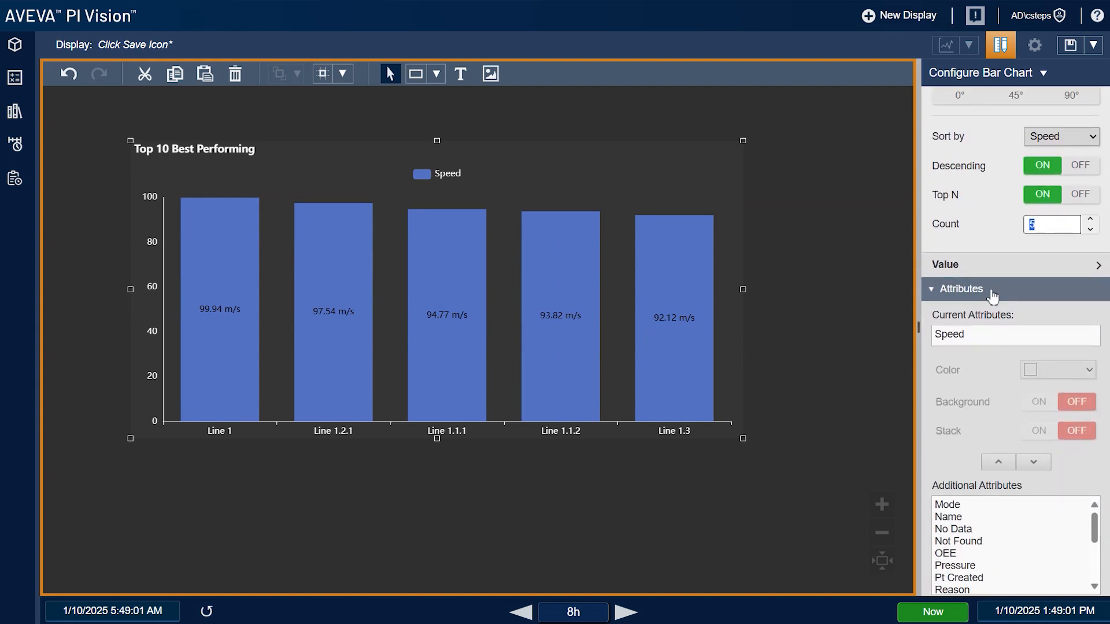
scroll(990, 272, up, 7)
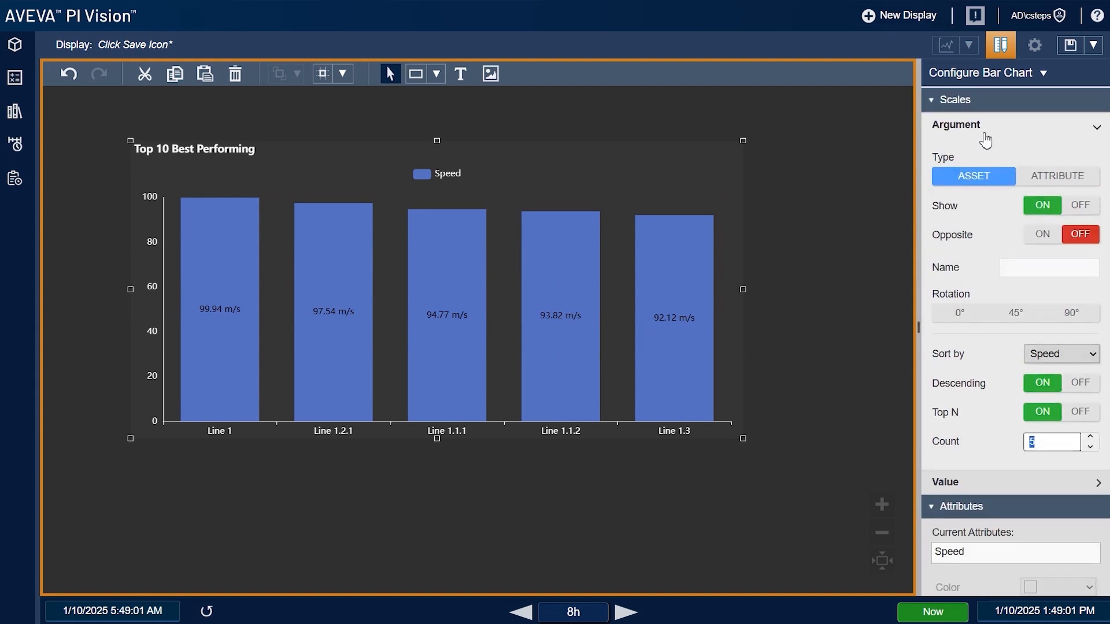
Add Pressure from Additional Attributes to the chart's plotted attributes under Scales > Value
click(985, 139)
click(976, 160)
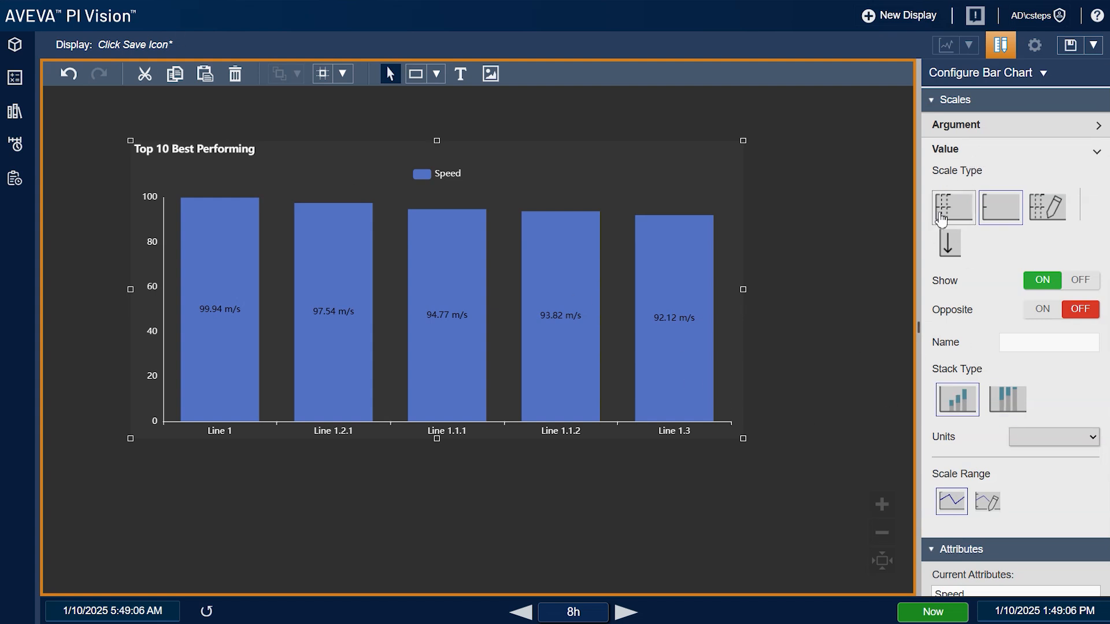
click(23, 45)
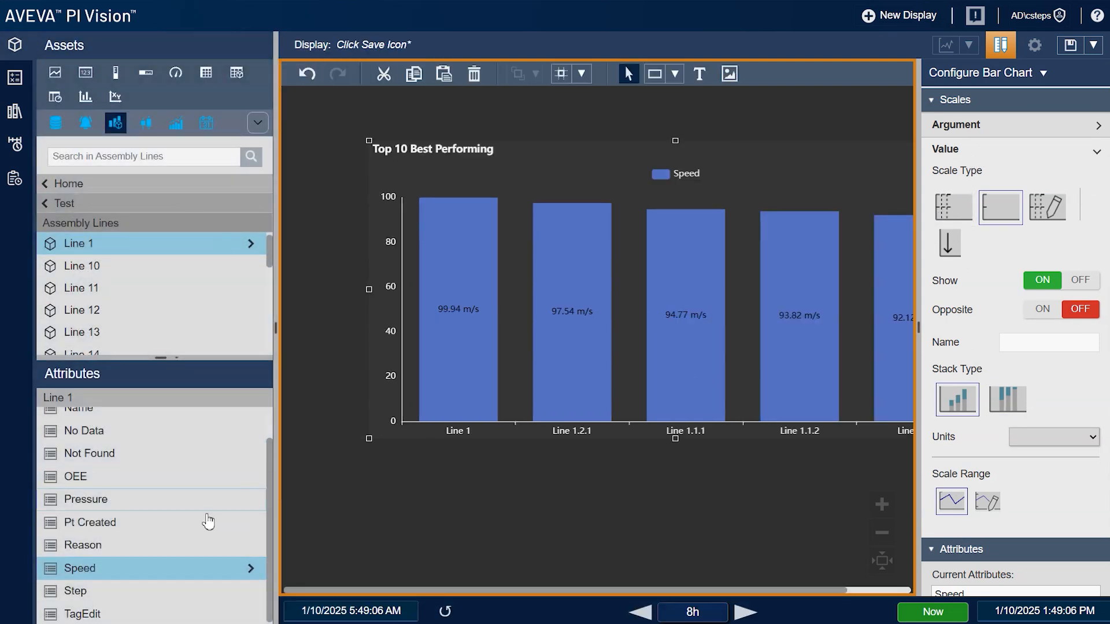
click(16, 45)
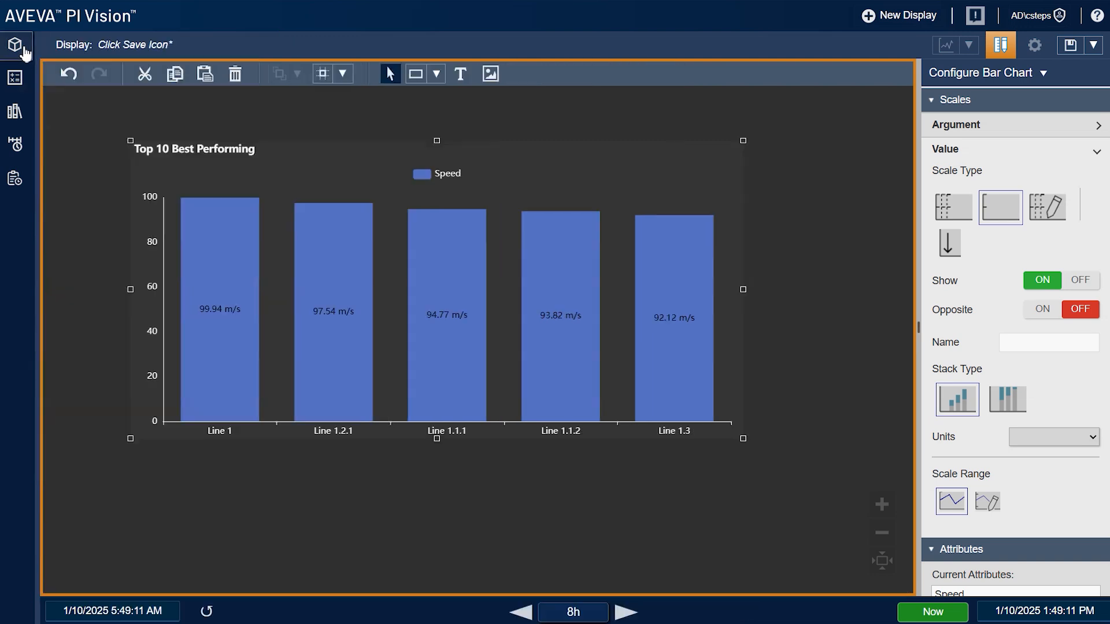
scroll(1034, 458, down, 6)
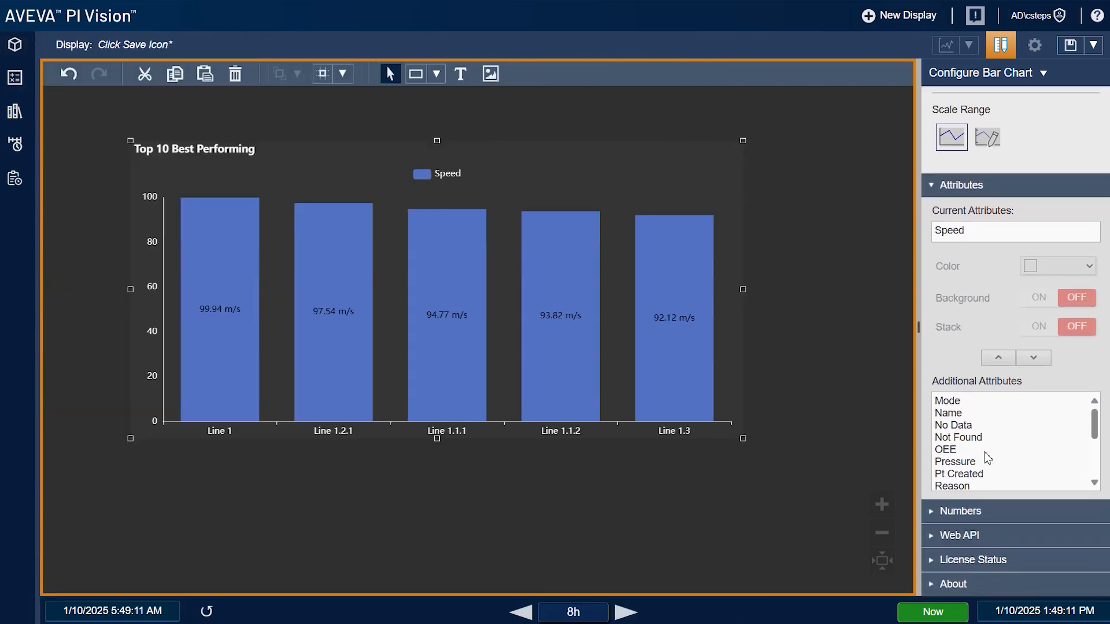
click(986, 462)
click(998, 358)
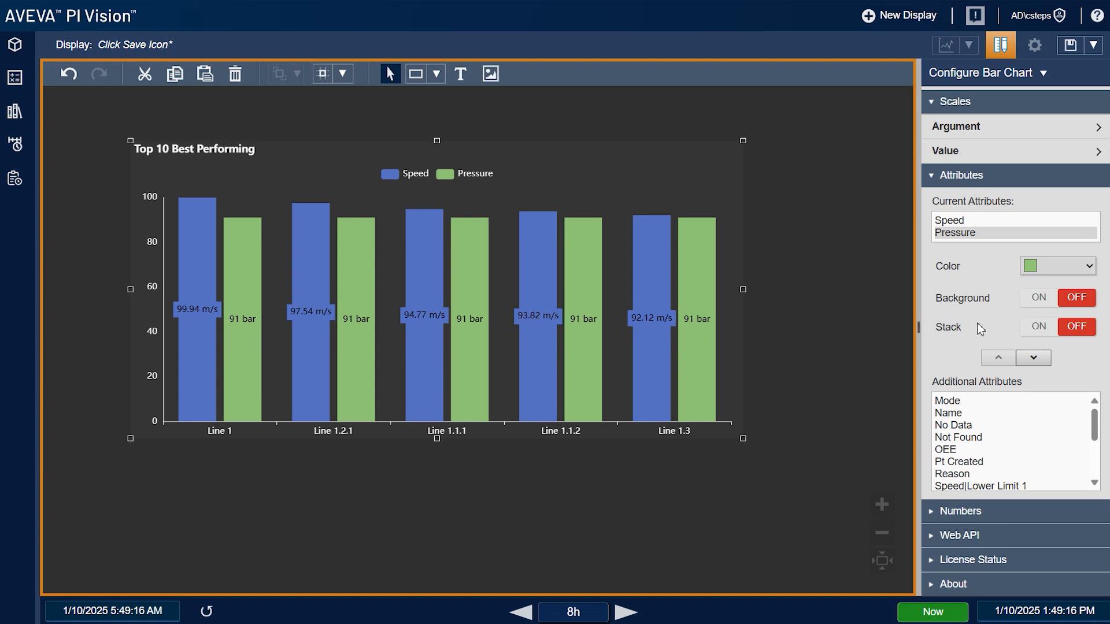
scroll(981, 329, up, 3)
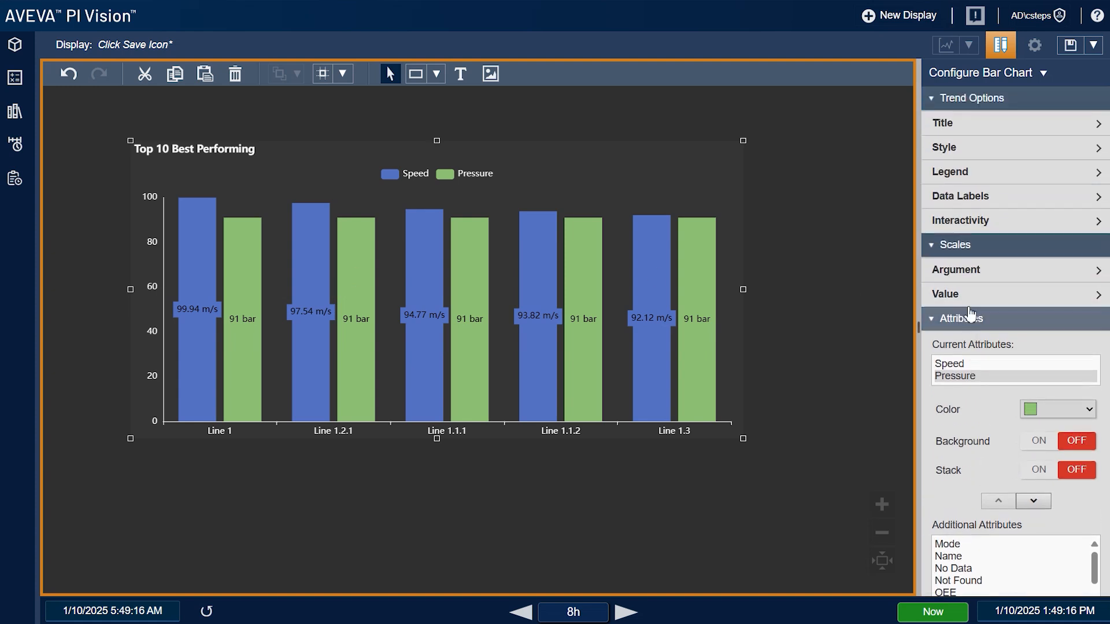
Put Pressure's scale on the opposite side, trying a custom max of 200 before reverting to auto range
click(986, 296)
click(954, 350)
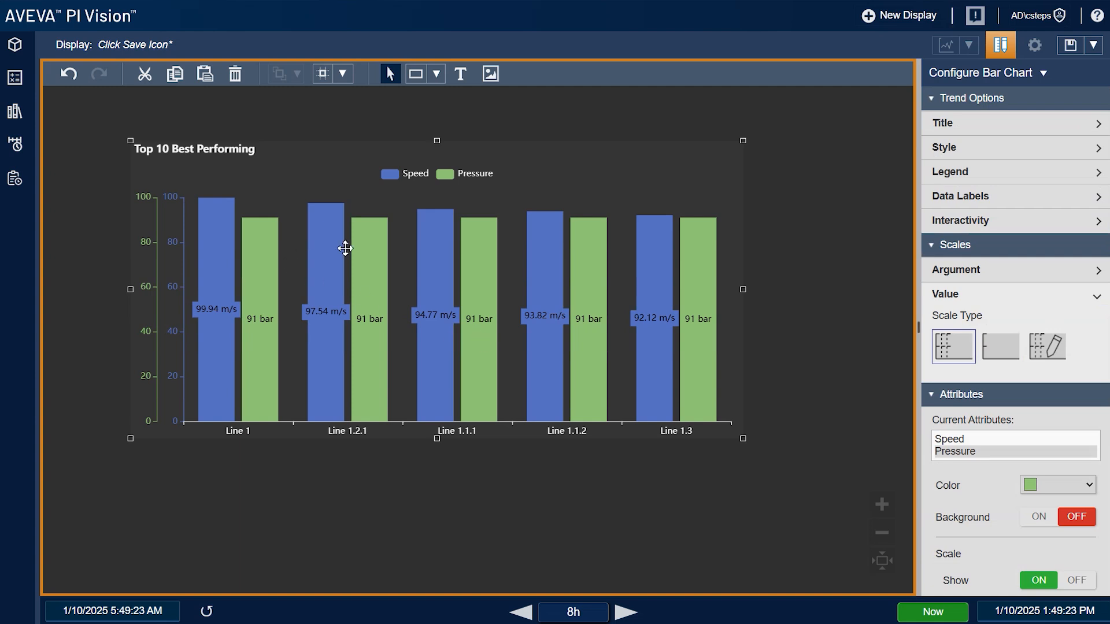
scroll(992, 398, down, 2)
scroll(990, 388, down, 2)
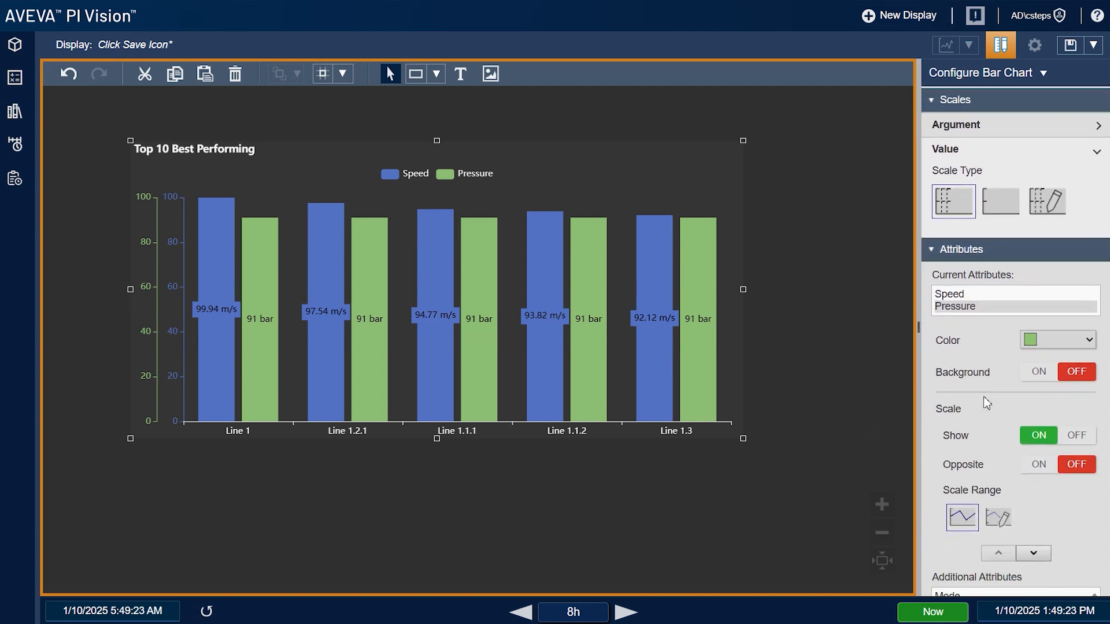
click(1040, 466)
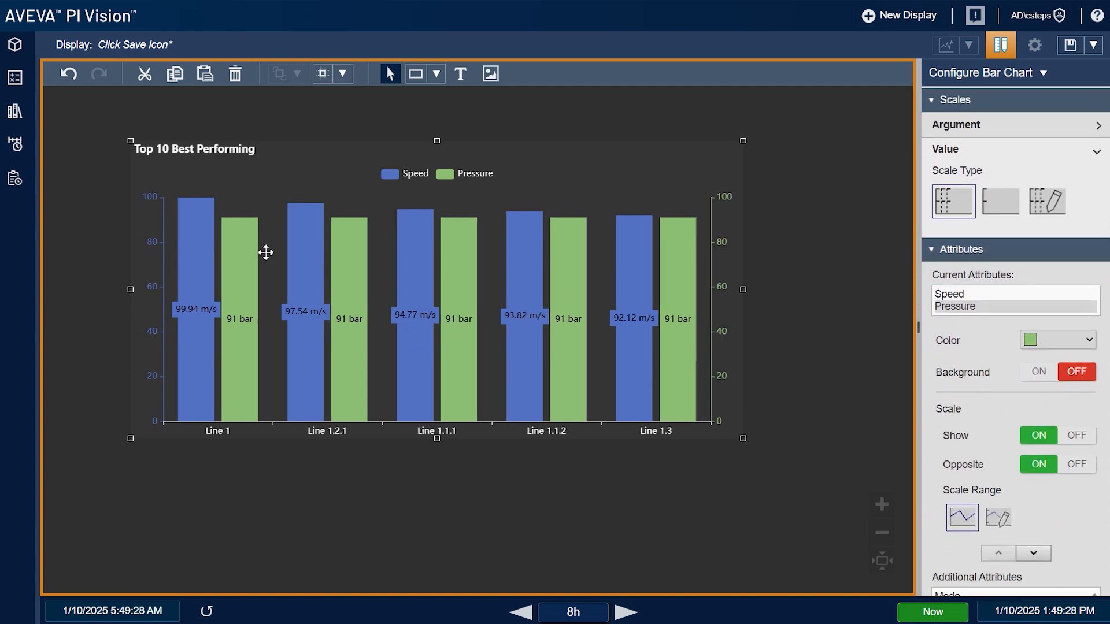
scroll(1042, 418, down, 2)
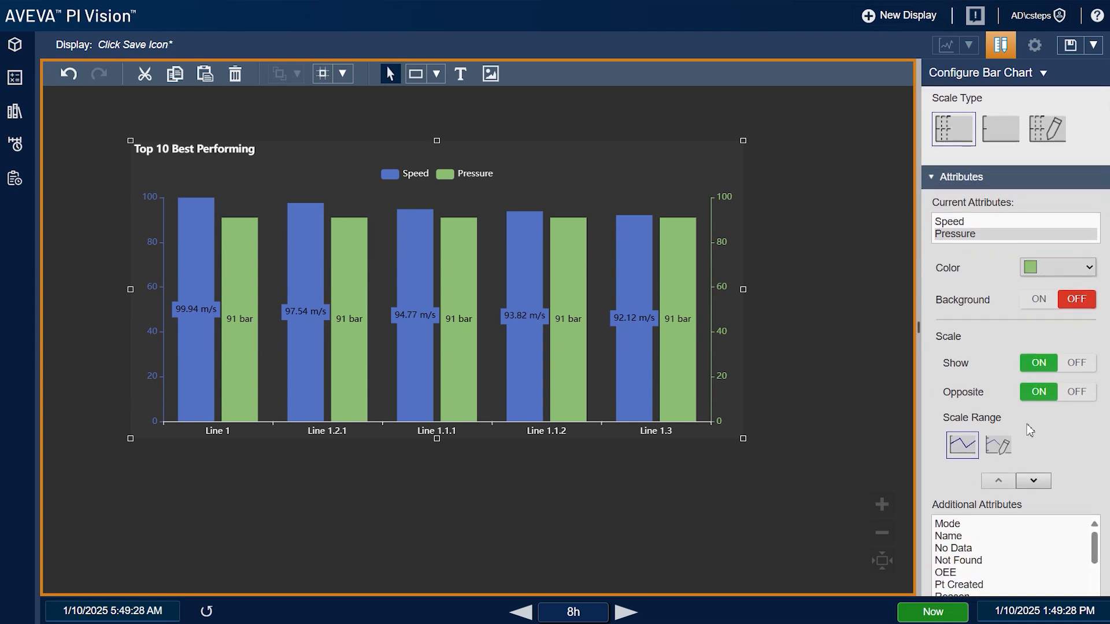
click(996, 445)
double_click(1052, 481)
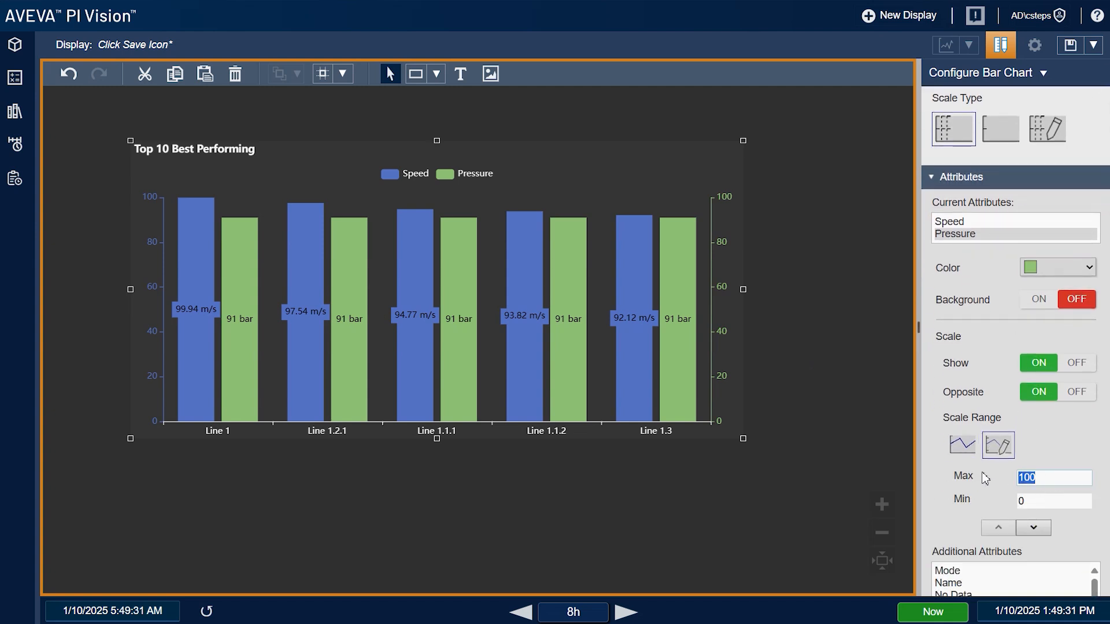
text(200)
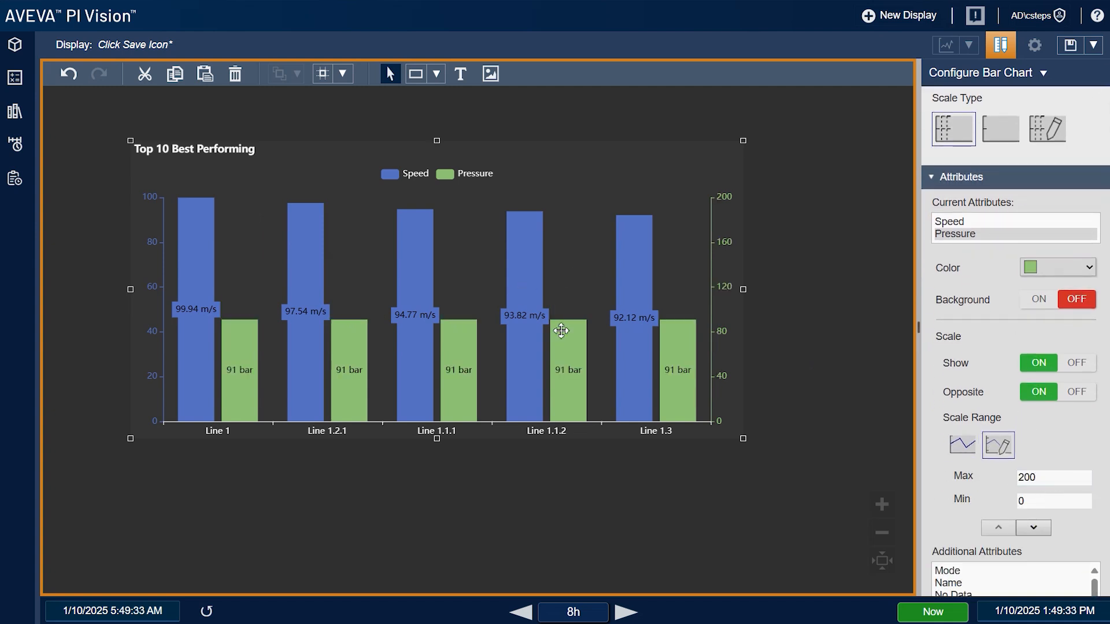
click(963, 448)
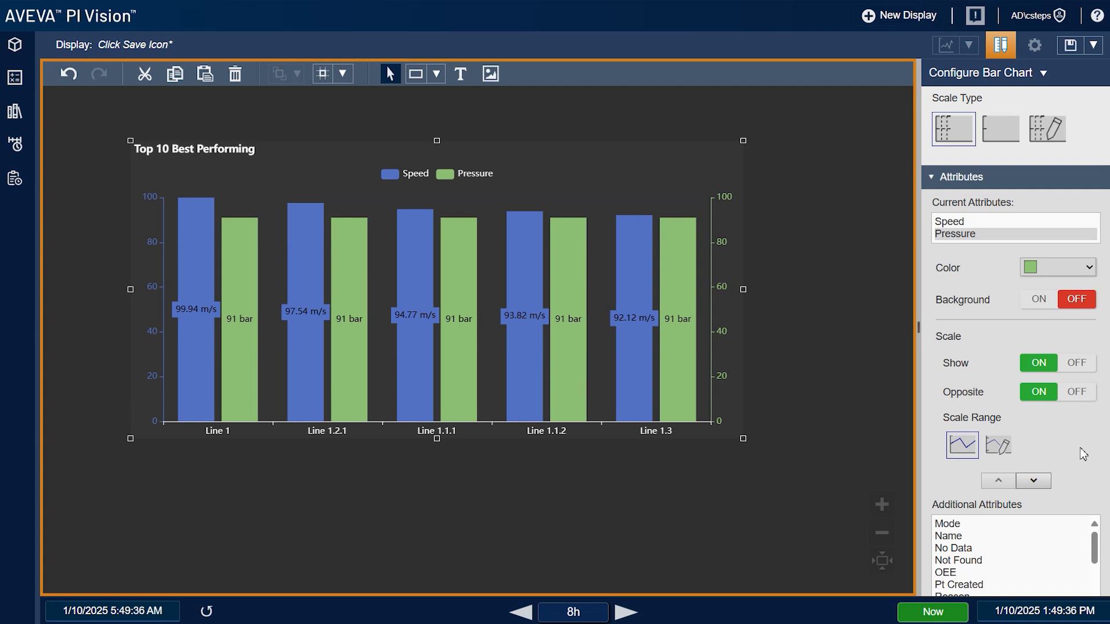
Switch to a single shared value scale and turn Stack on for both Speed and Pressure
scroll(1086, 399, up, 3)
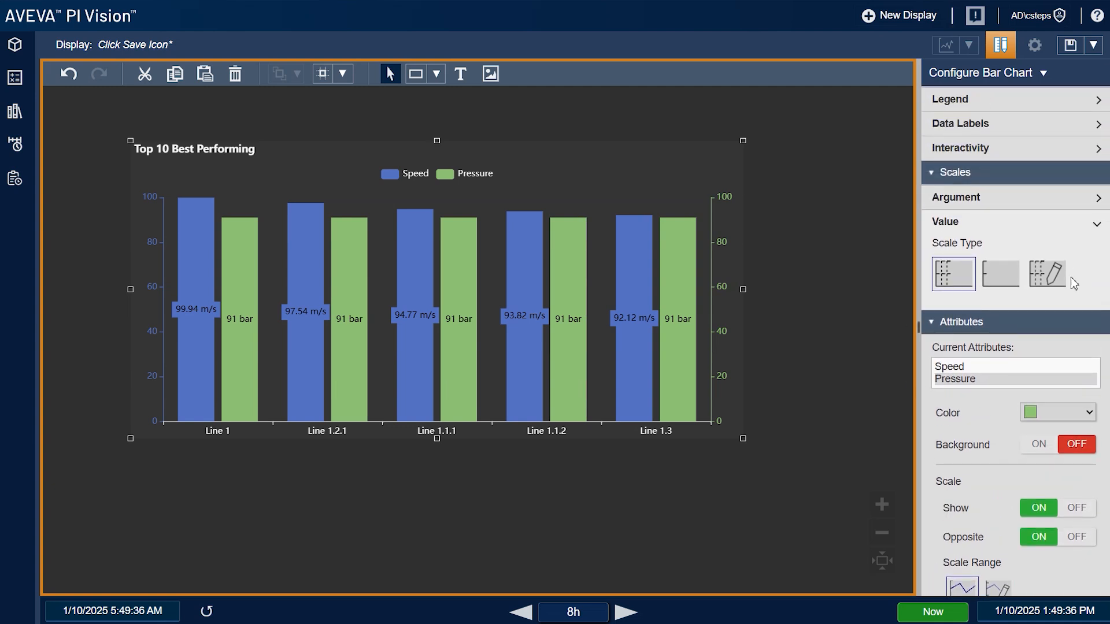
click(1012, 282)
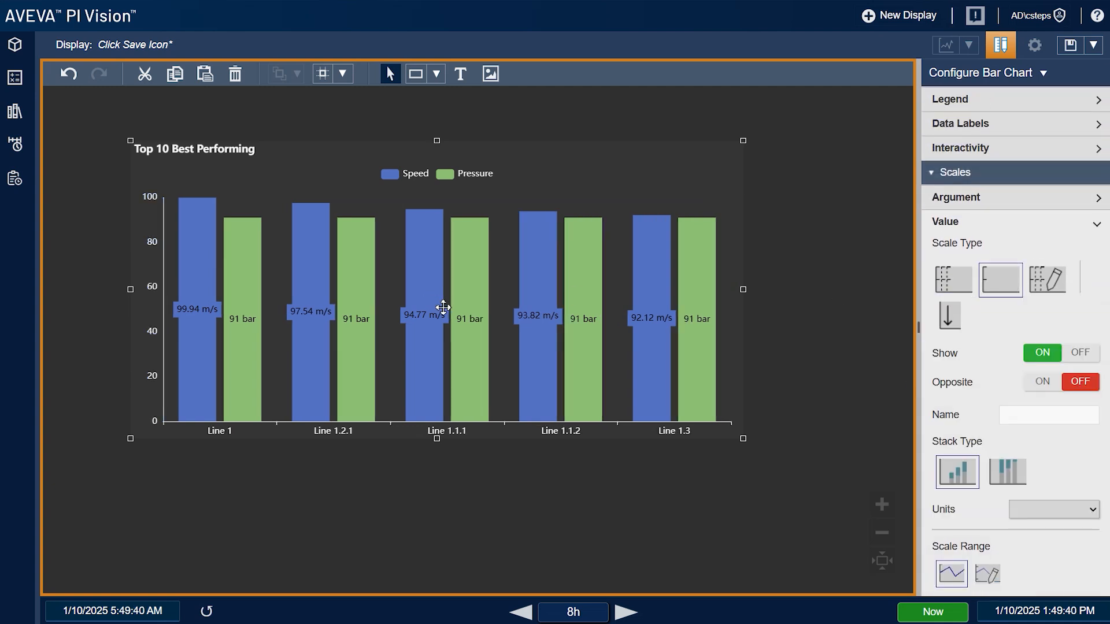
scroll(1090, 364, down, 2)
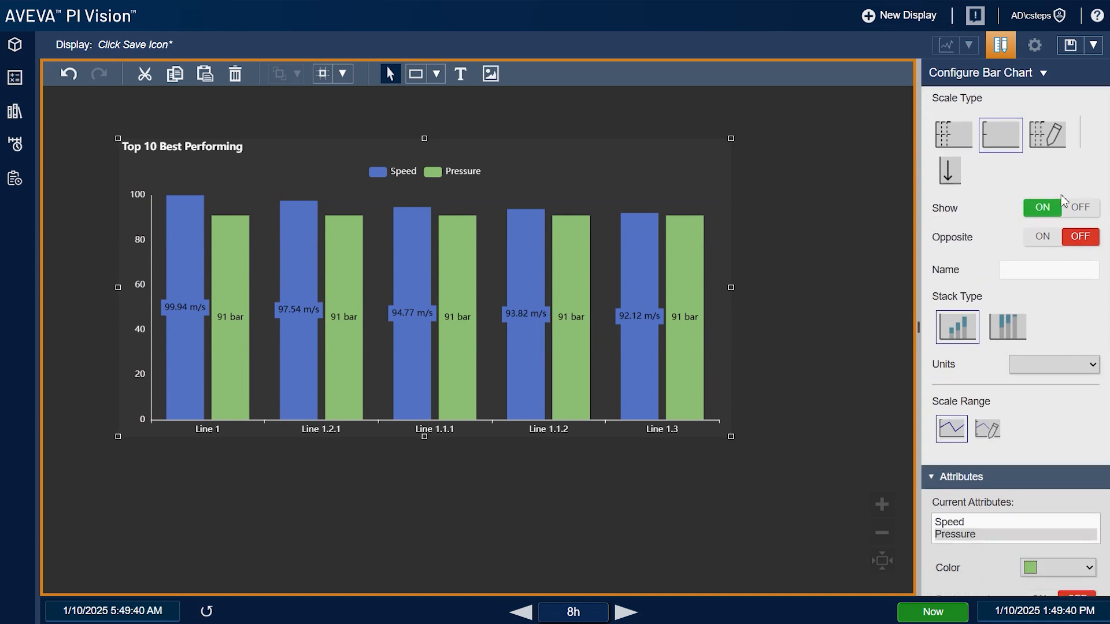
scroll(1035, 417, down, 4)
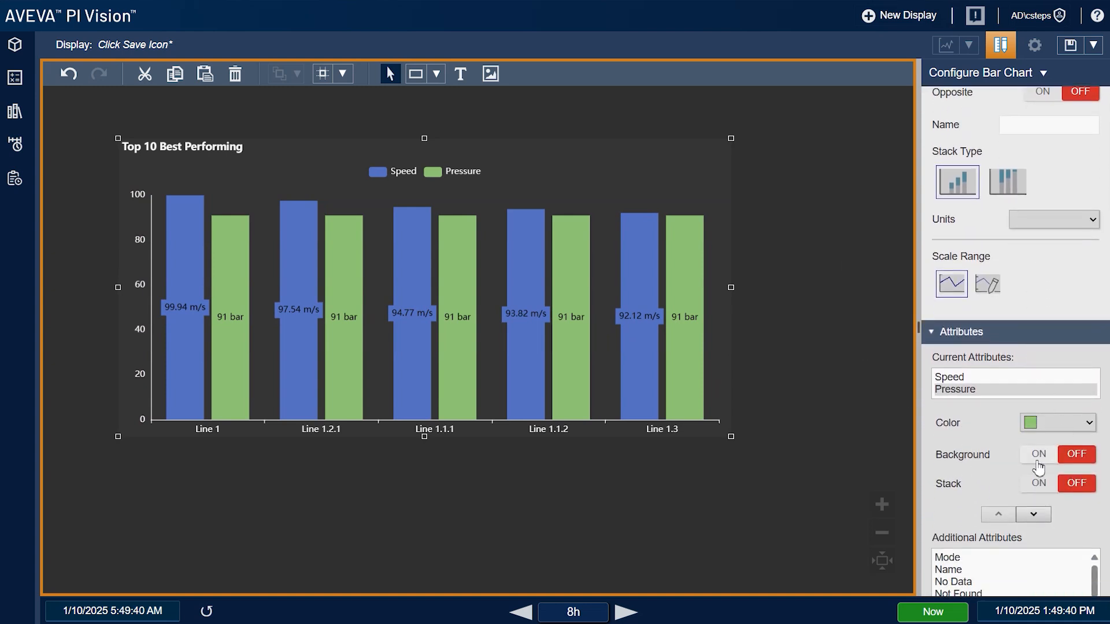
click(977, 306)
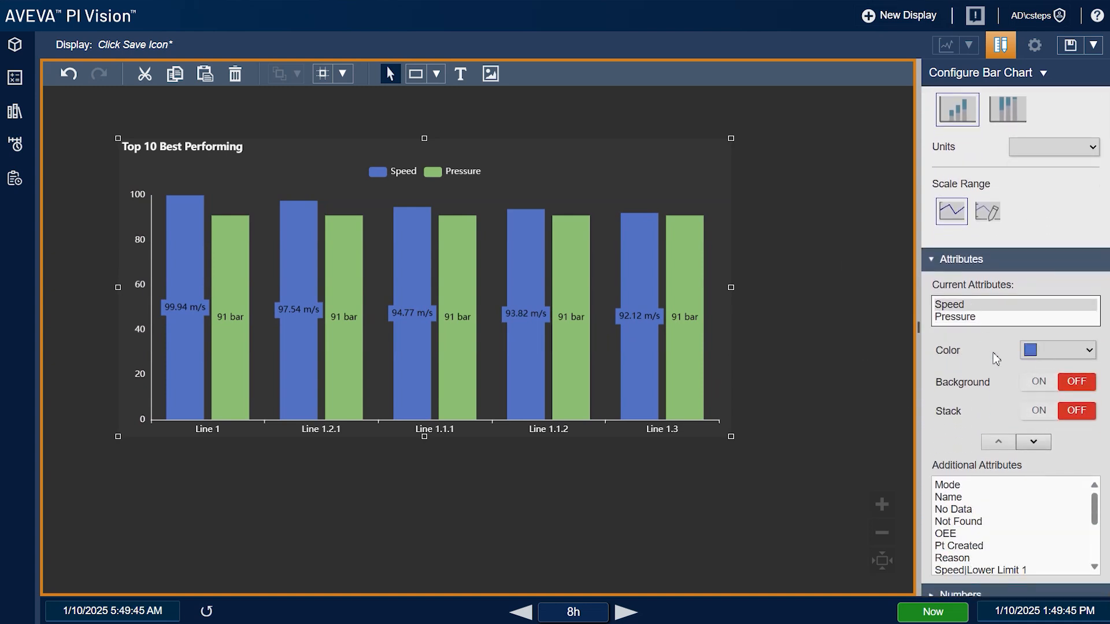
click(1051, 412)
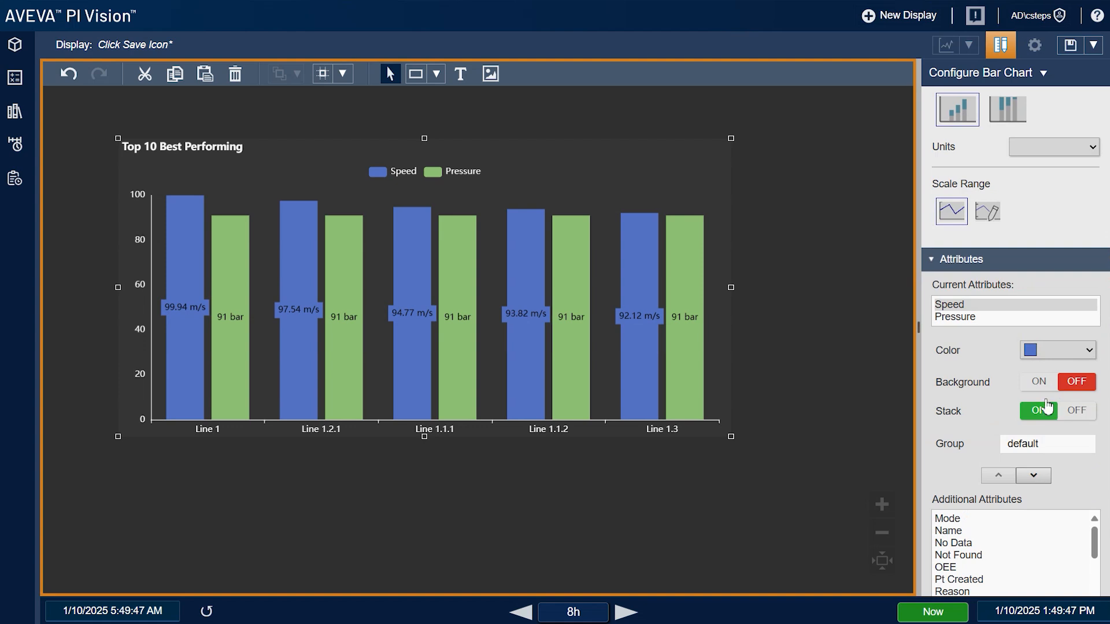
click(977, 317)
click(1038, 410)
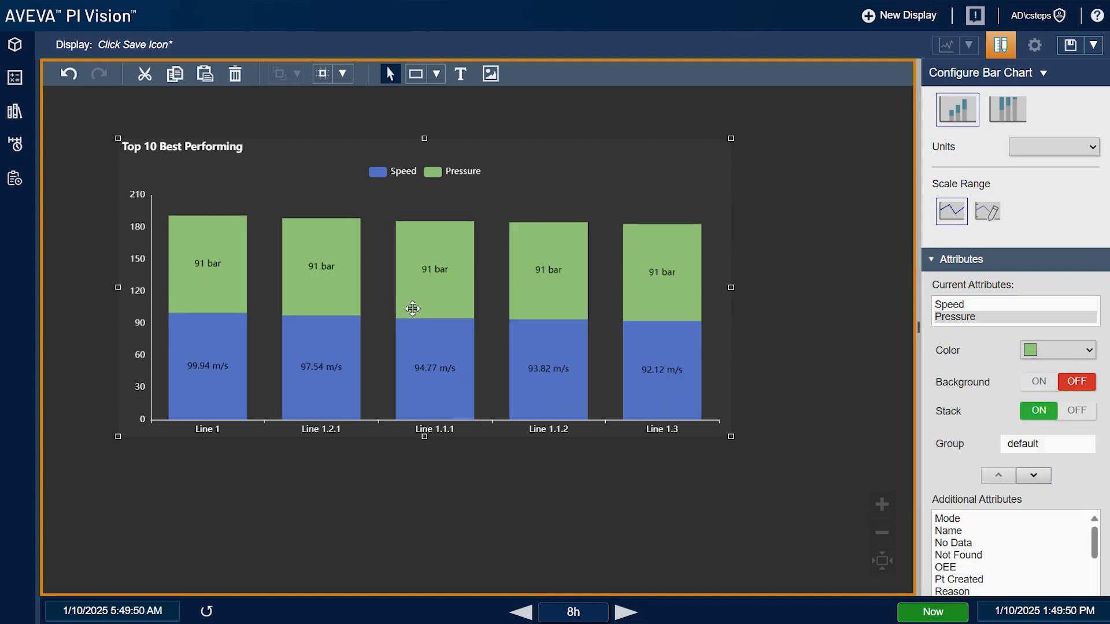
drag(418, 314, 436, 319)
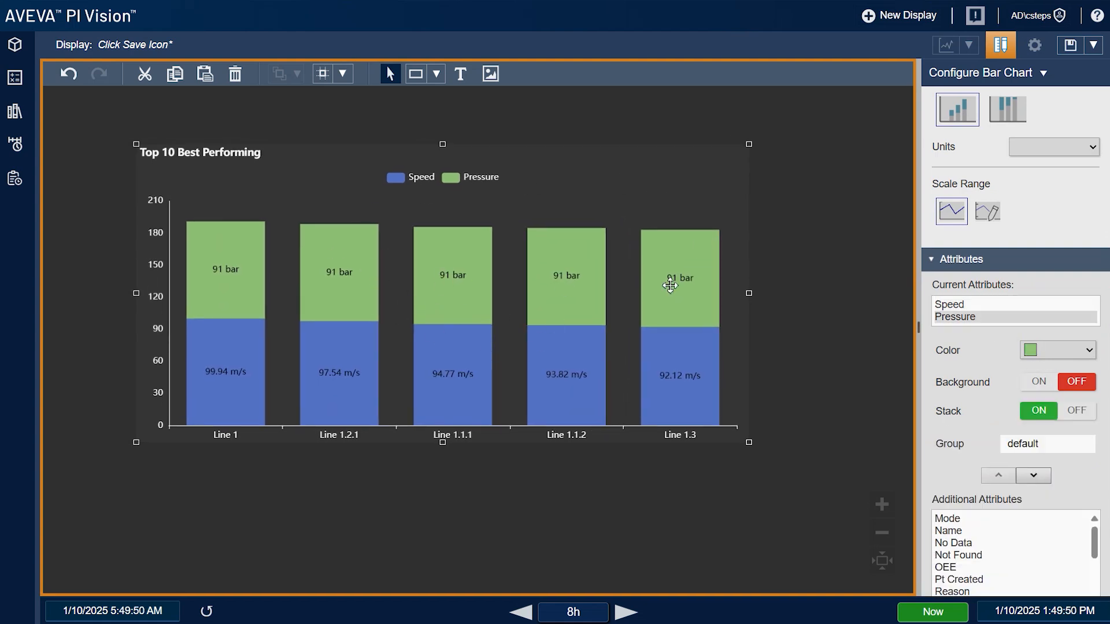
scroll(979, 443, up, 3)
Set the Stack Type to 100% and add Speed|Upper Limit 1 to the current attributes
scroll(977, 441, up, 1)
click(1007, 334)
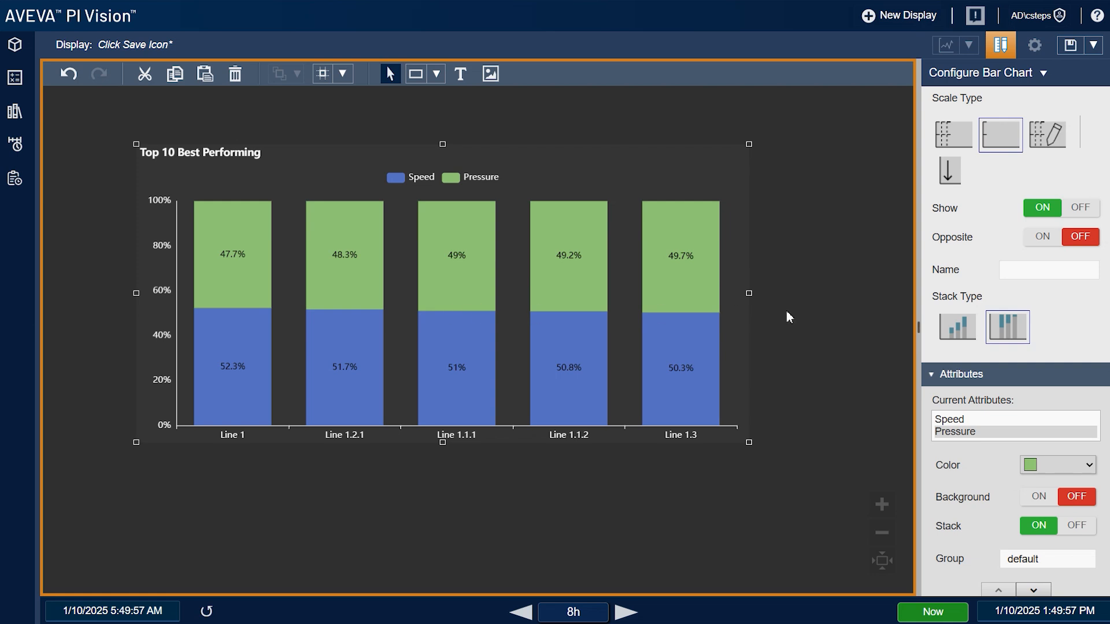
scroll(981, 333, down, 3)
scroll(981, 325, down, 2)
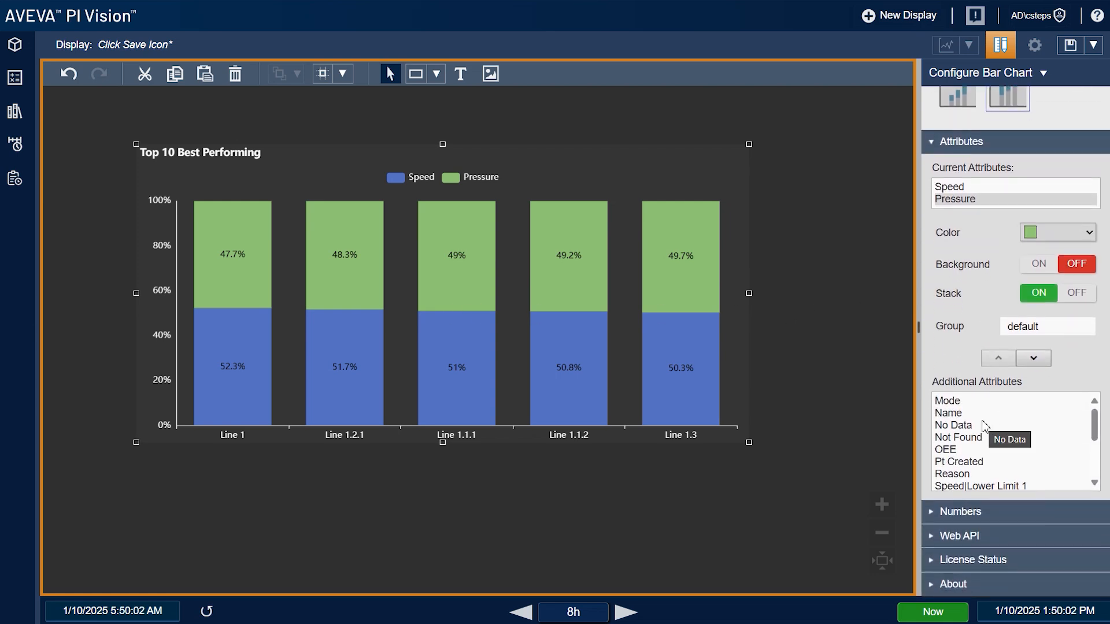
scroll(984, 426, down, 2)
scroll(1011, 466, down, 1)
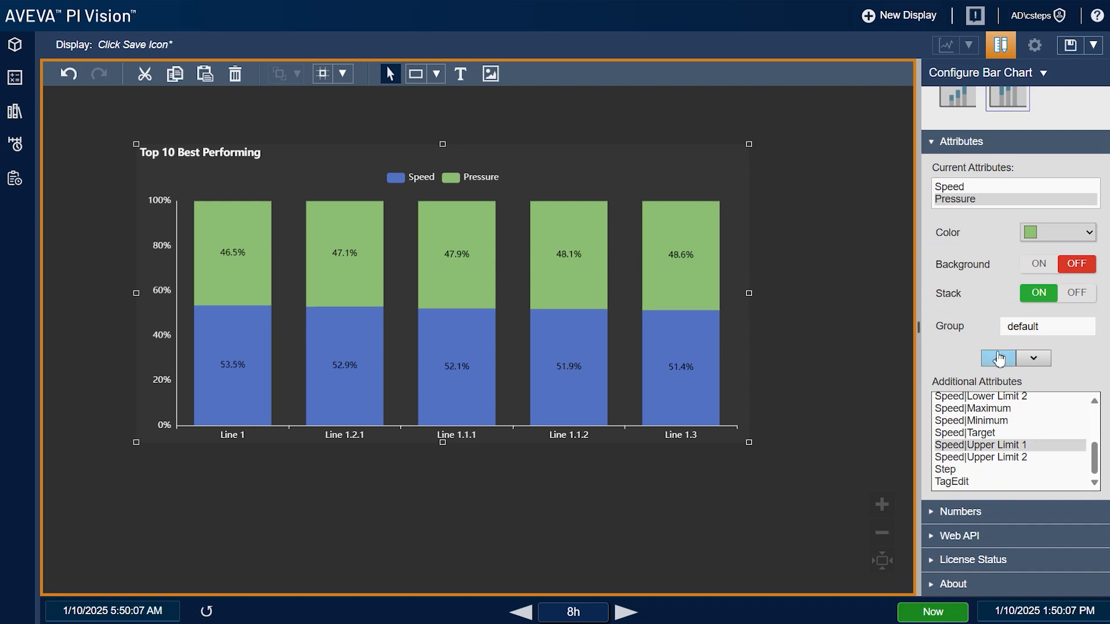
click(998, 358)
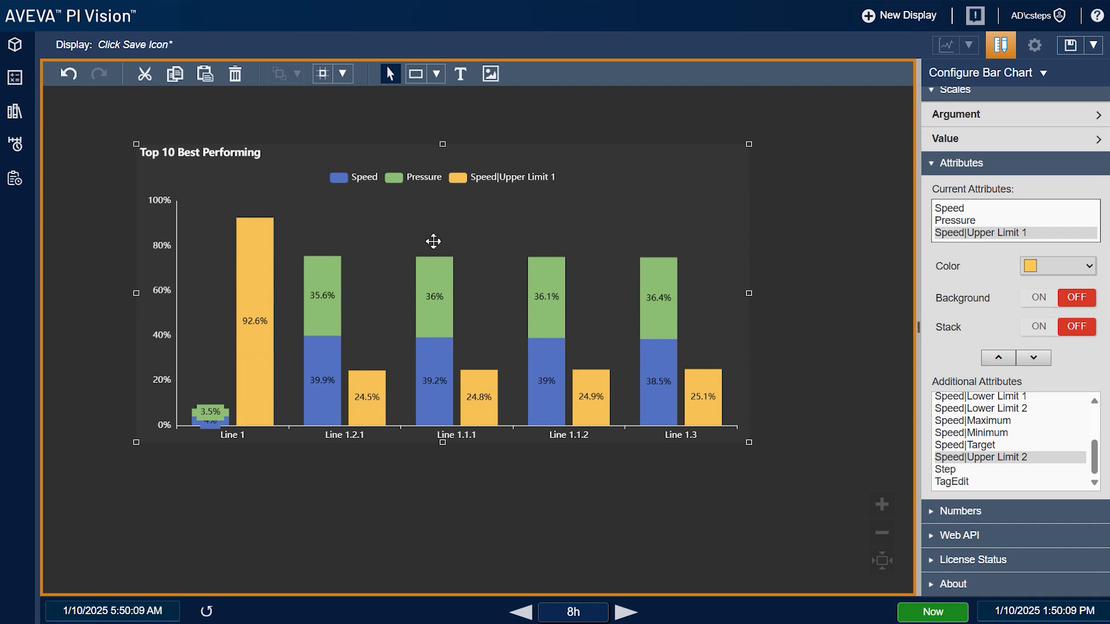
Return the Stack Type to normal absolute values and remove Speed|Upper Limit 1 from the chart
scroll(1000, 317, up, 3)
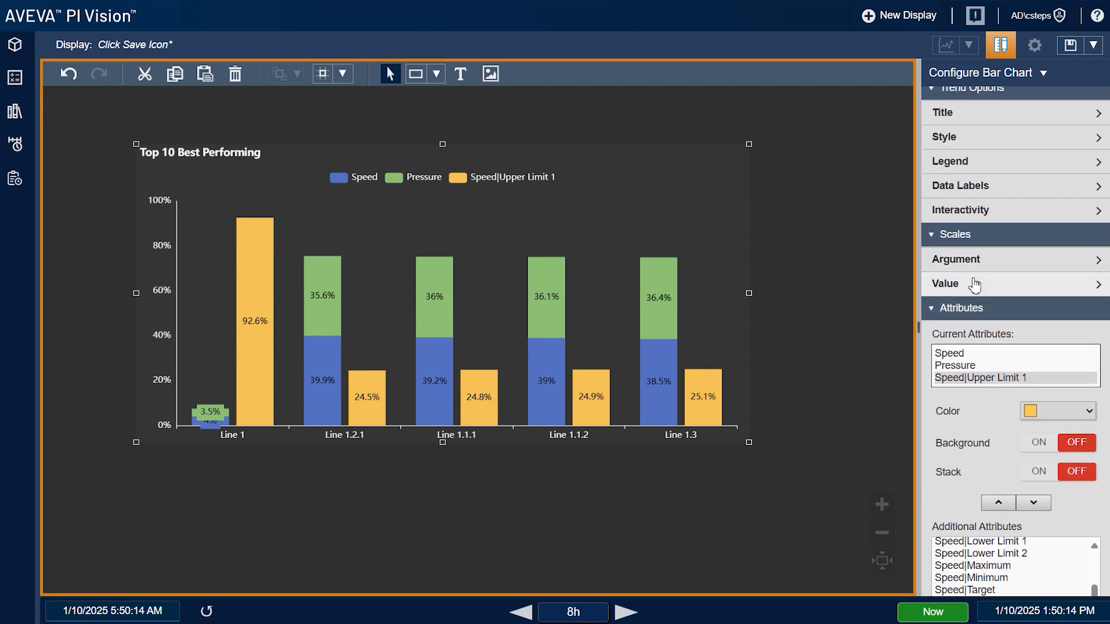
click(975, 284)
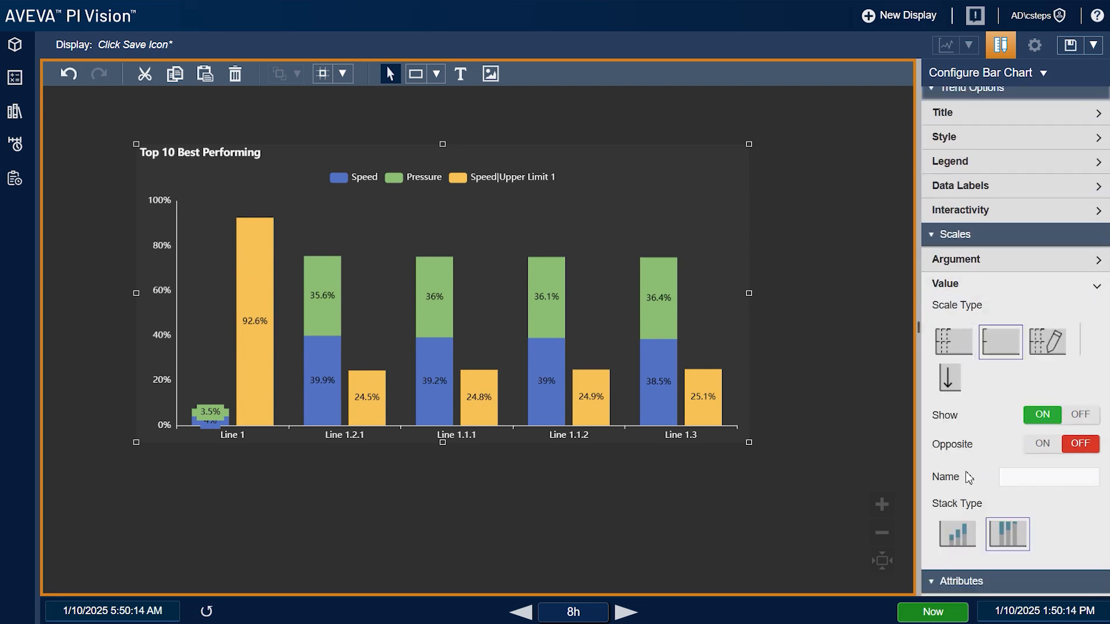
click(963, 537)
click(977, 286)
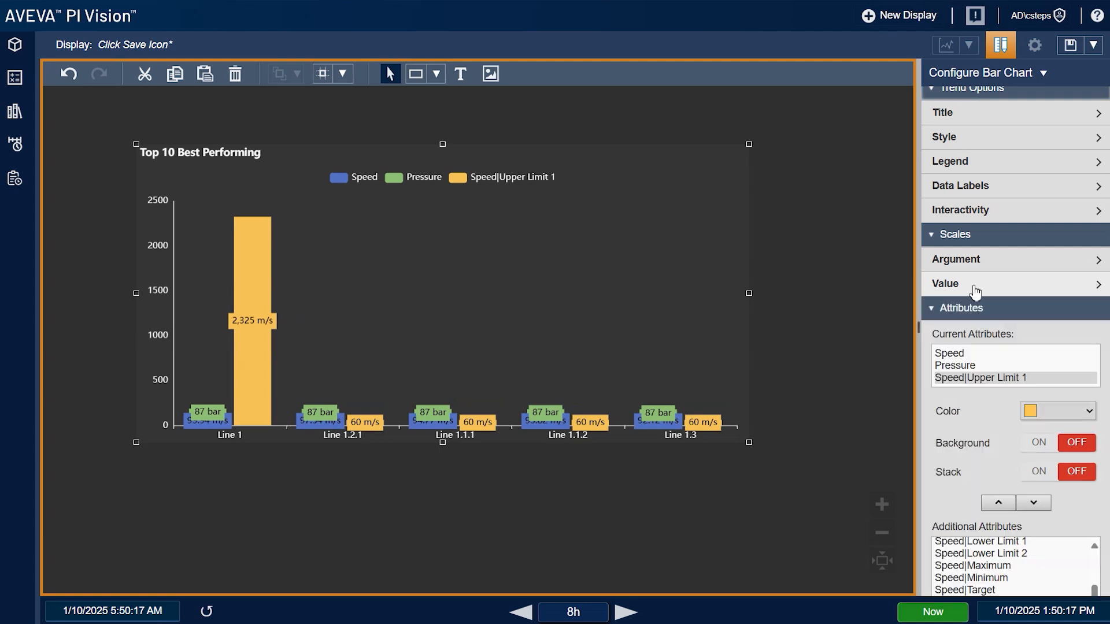
scroll(1001, 379, down, 1)
scroll(1001, 379, down, 2)
click(1055, 323)
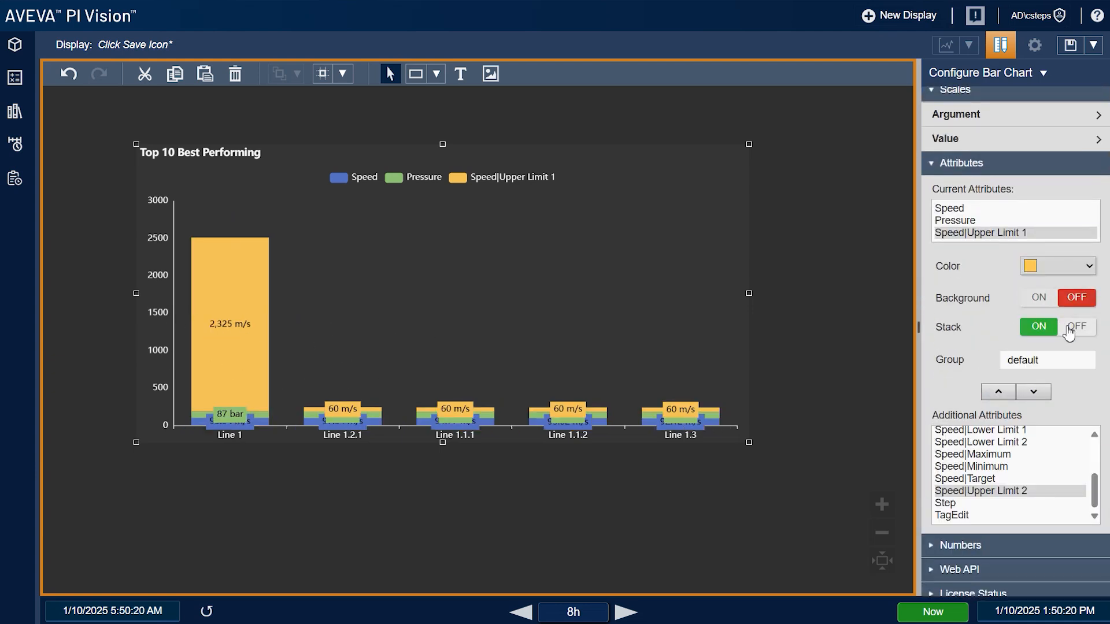
click(1076, 327)
click(1034, 358)
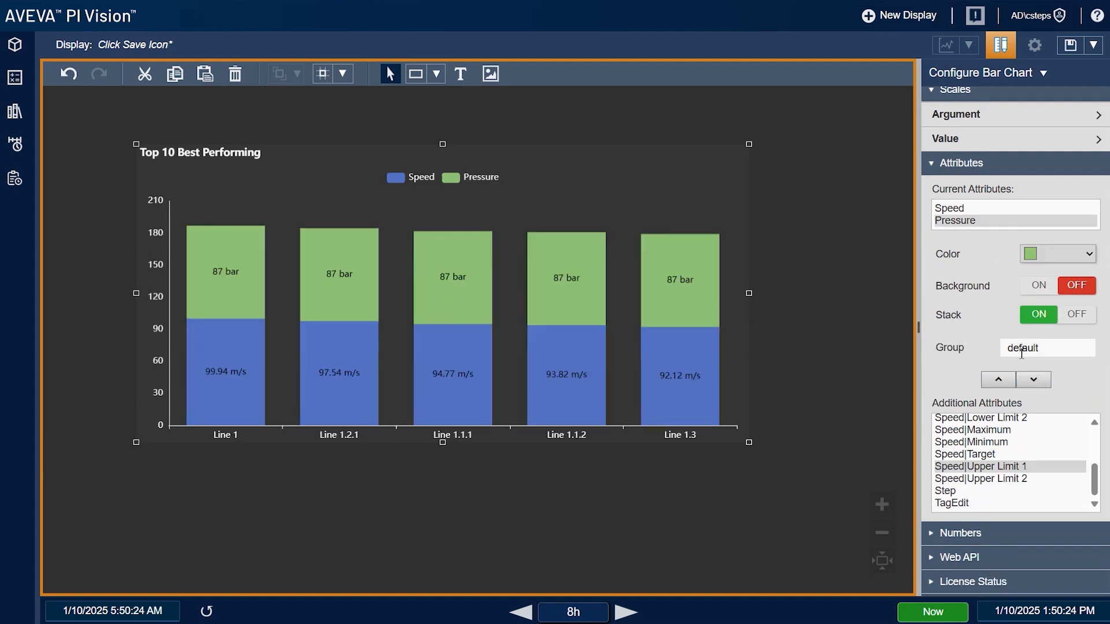
Format bar labels as Number with 0 decimal places, then move the chart up-left
scroll(1026, 405, down, 2)
click(1033, 509)
click(1033, 509)
click(1023, 549)
scroll(1075, 520, down, 1)
click(1091, 484)
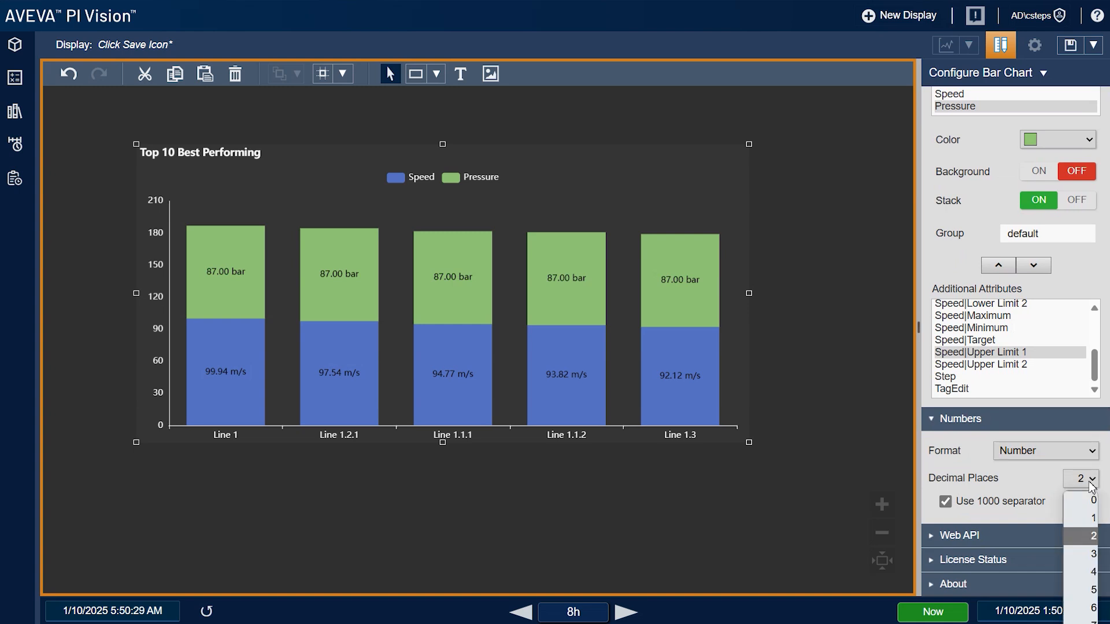
click(1088, 507)
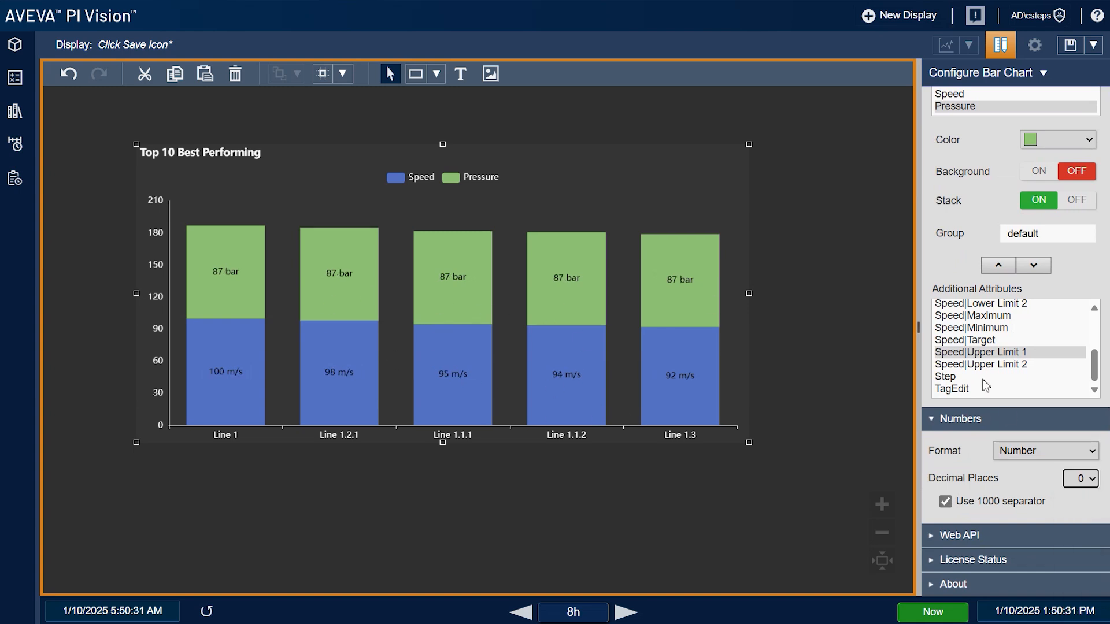
scroll(976, 358, up, 4)
drag(559, 279, 538, 262)
Add multi-state to the bar chart and try a green Maximum colour for Speed, then disable it
right_click(534, 249)
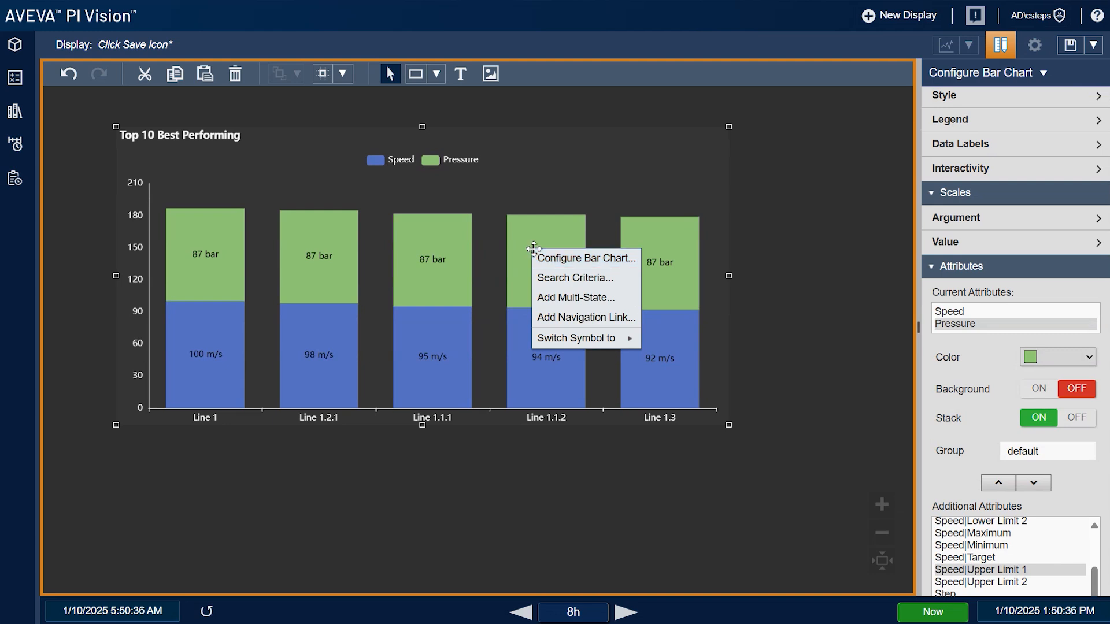
click(582, 298)
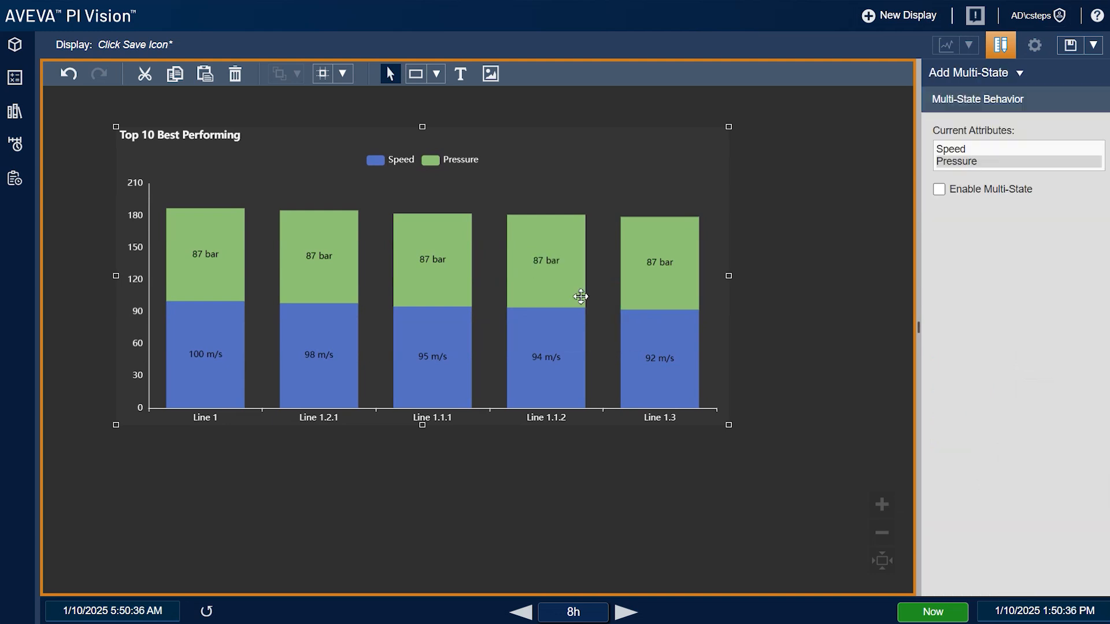
click(966, 189)
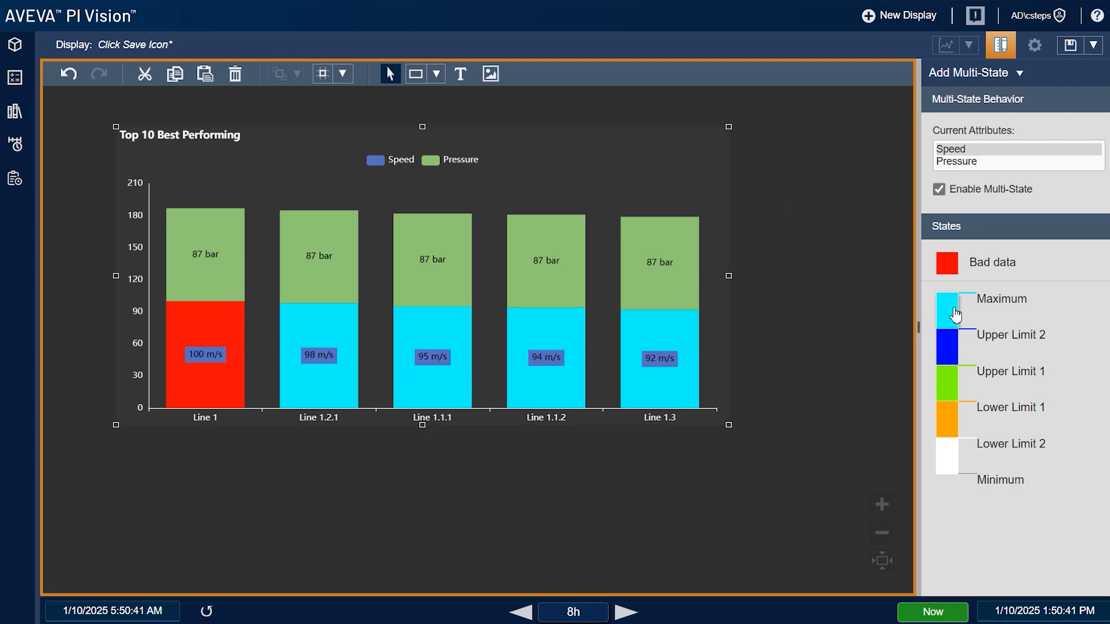
click(956, 315)
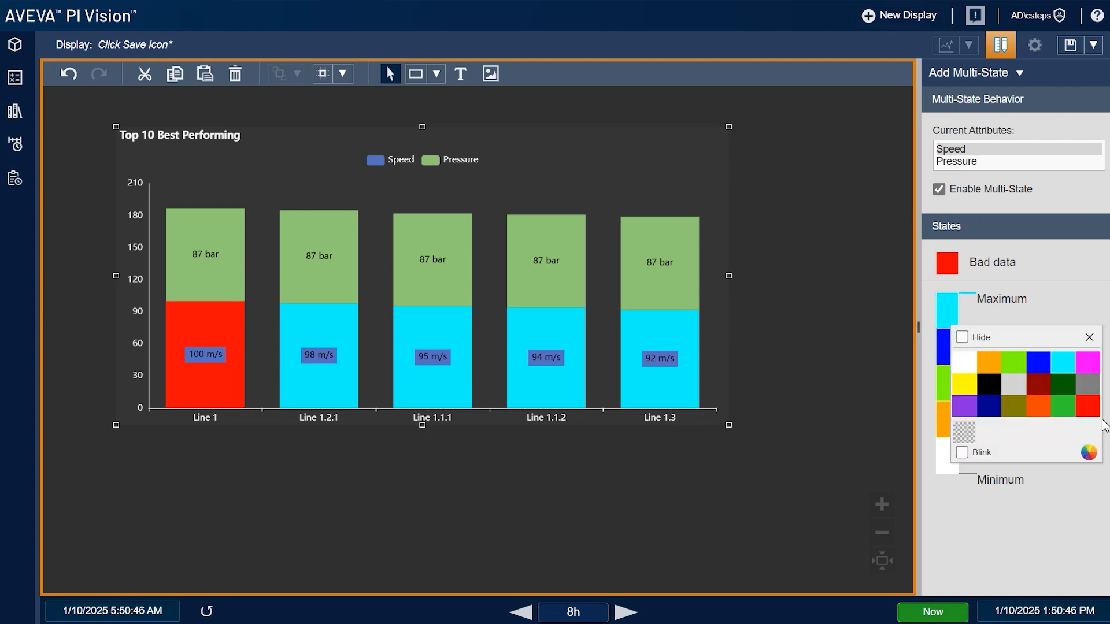
click(1066, 409)
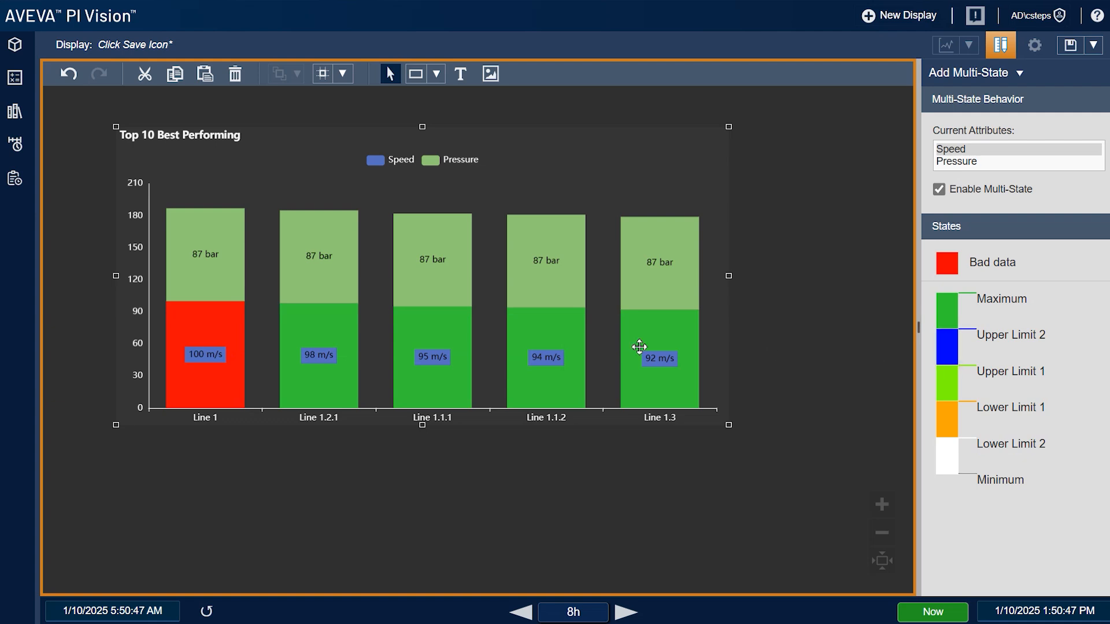
click(939, 191)
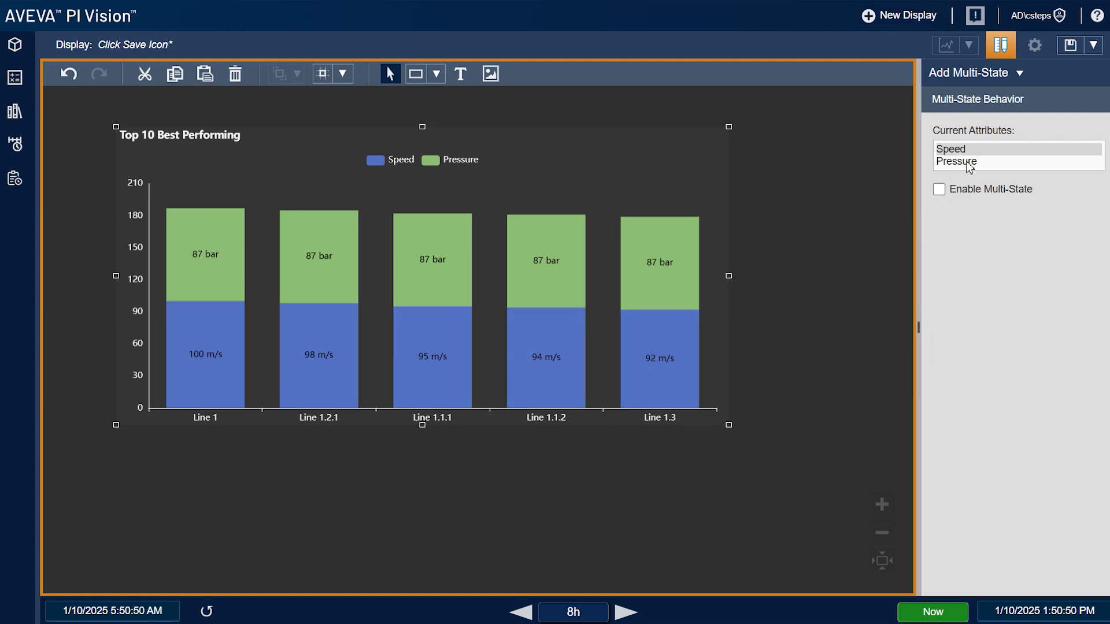
Give Pressure a green Maximum state colour, then turn its multi-state off again
click(965, 162)
click(939, 190)
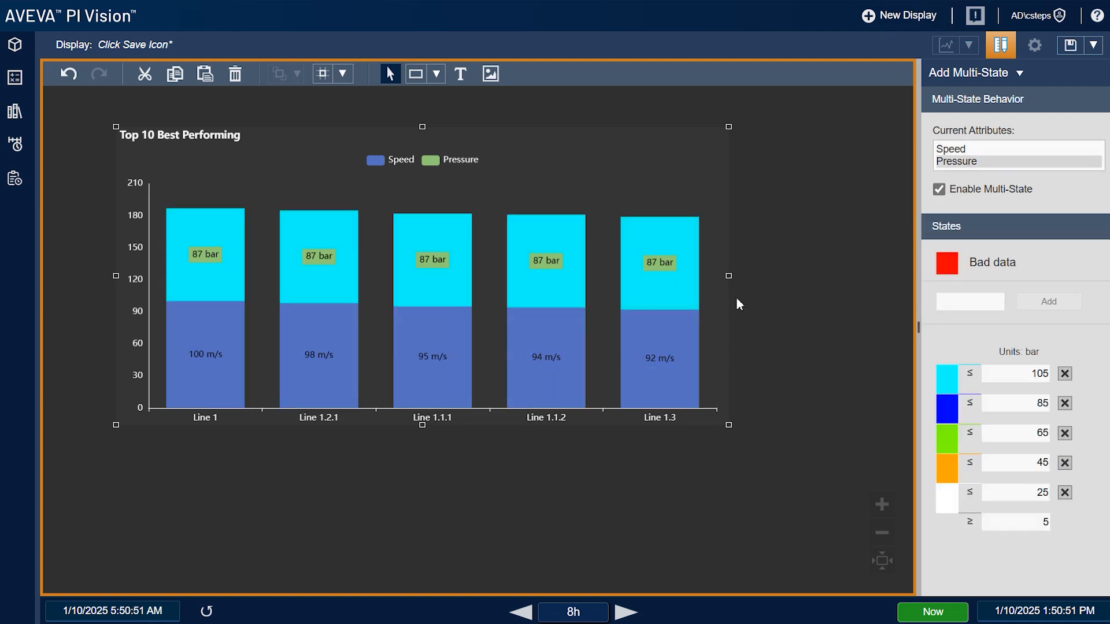
click(947, 379)
click(1054, 468)
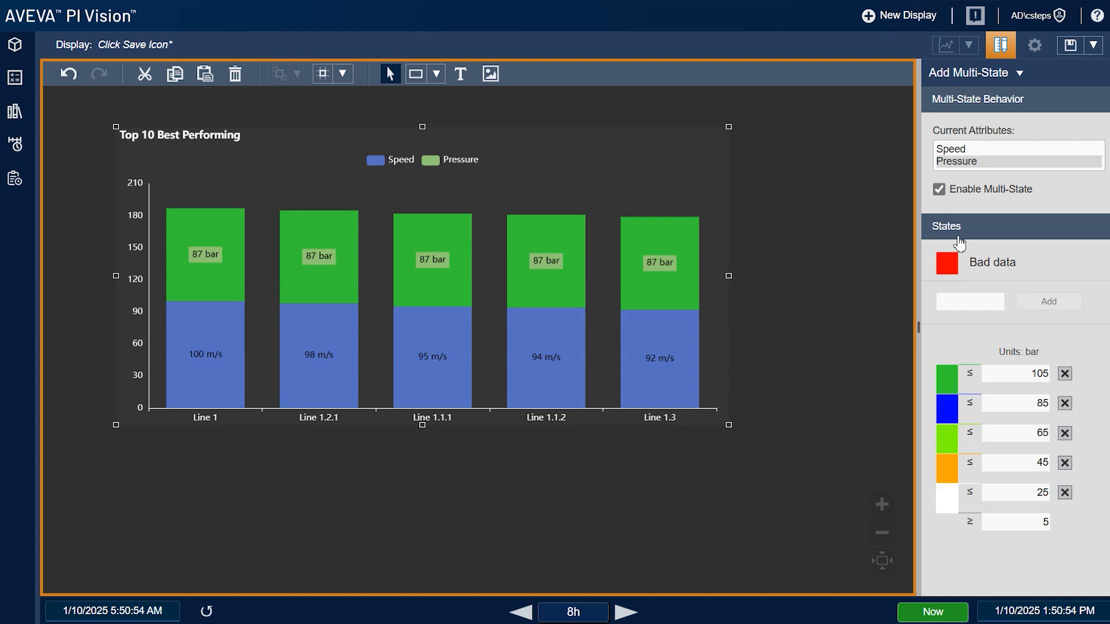
click(982, 194)
right_click(611, 264)
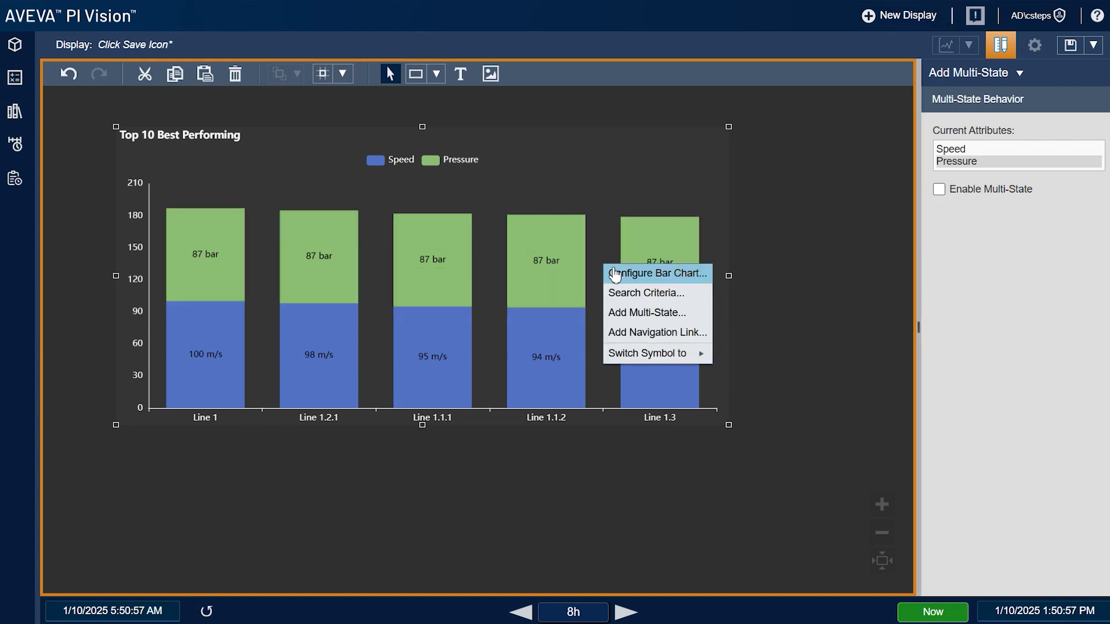
Make the bar chart wider and shorter and shift it slightly up and left
click(656, 273)
drag(729, 427, 875, 319)
drag(721, 264, 650, 250)
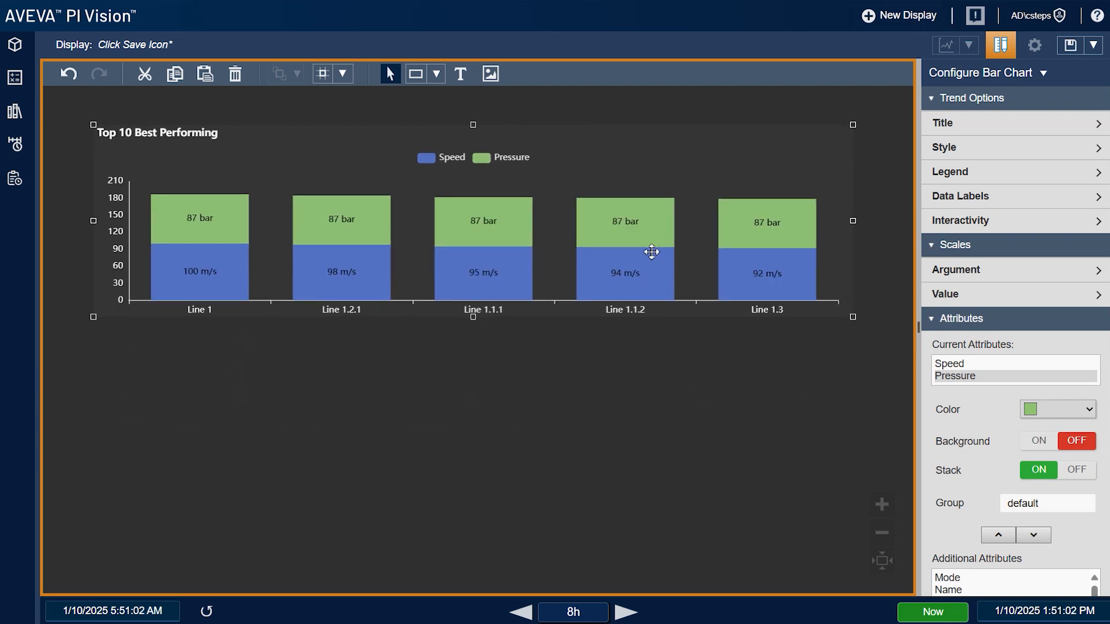
Create a trend of Line 1's Speed below the bar chart and stretch it wider
click(14, 46)
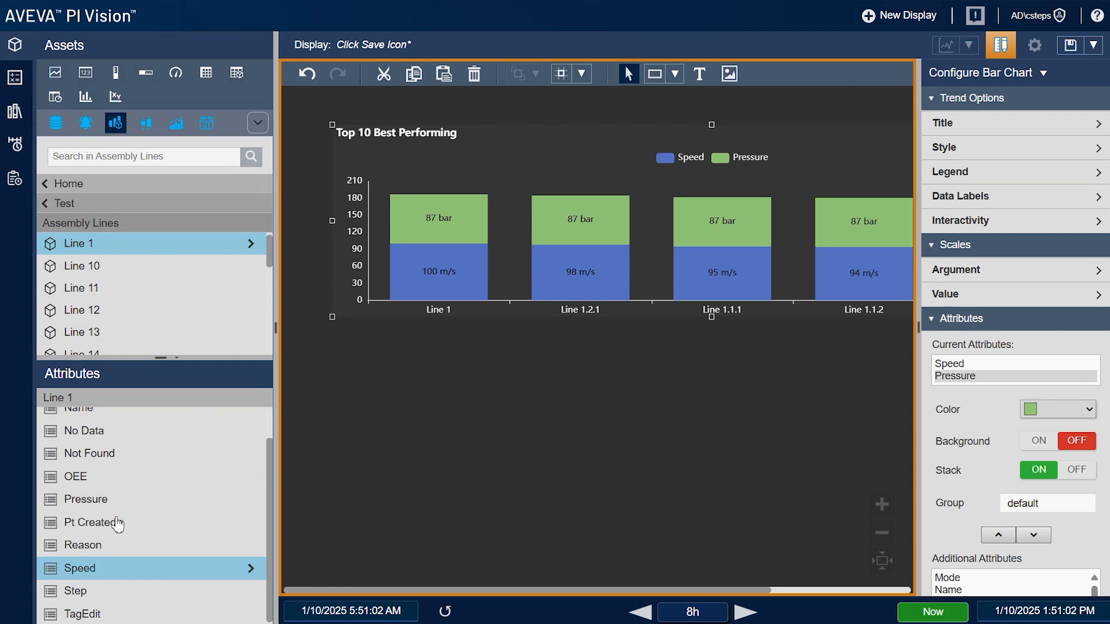
click(55, 74)
drag(91, 573, 710, 464)
drag(781, 450, 1031, 453)
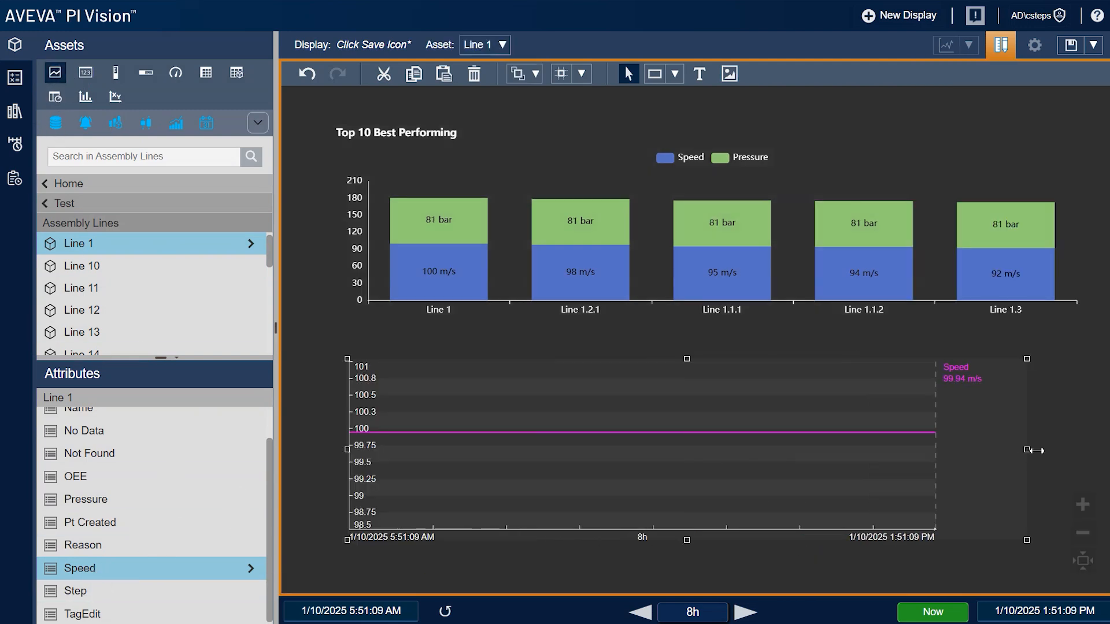
Set the trend's legend label to Line 1|Speed, hide the asset pane, and reopen bar chart settings
right_click(836, 438)
click(862, 445)
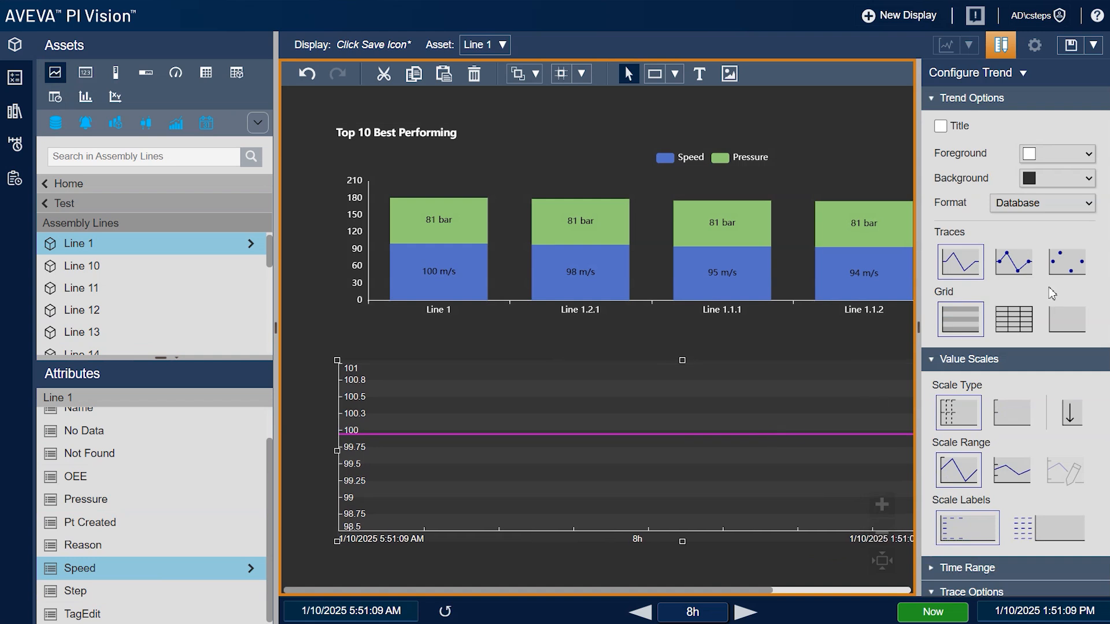
scroll(983, 370, down, 5)
click(1084, 372)
click(1062, 410)
click(458, 351)
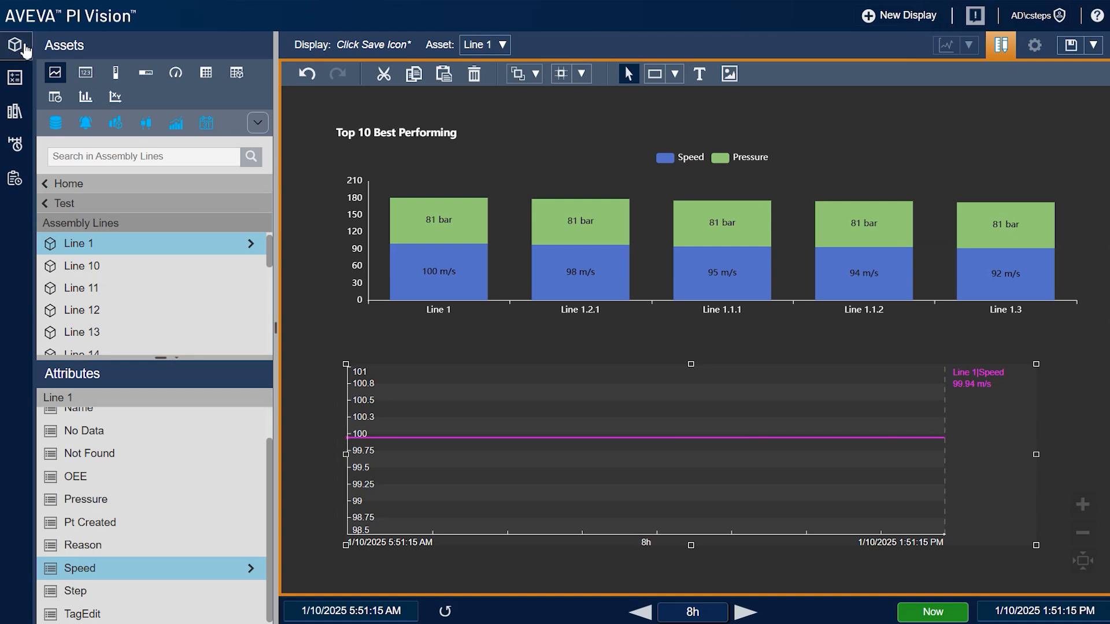
click(27, 50)
click(355, 228)
right_click(635, 219)
click(655, 229)
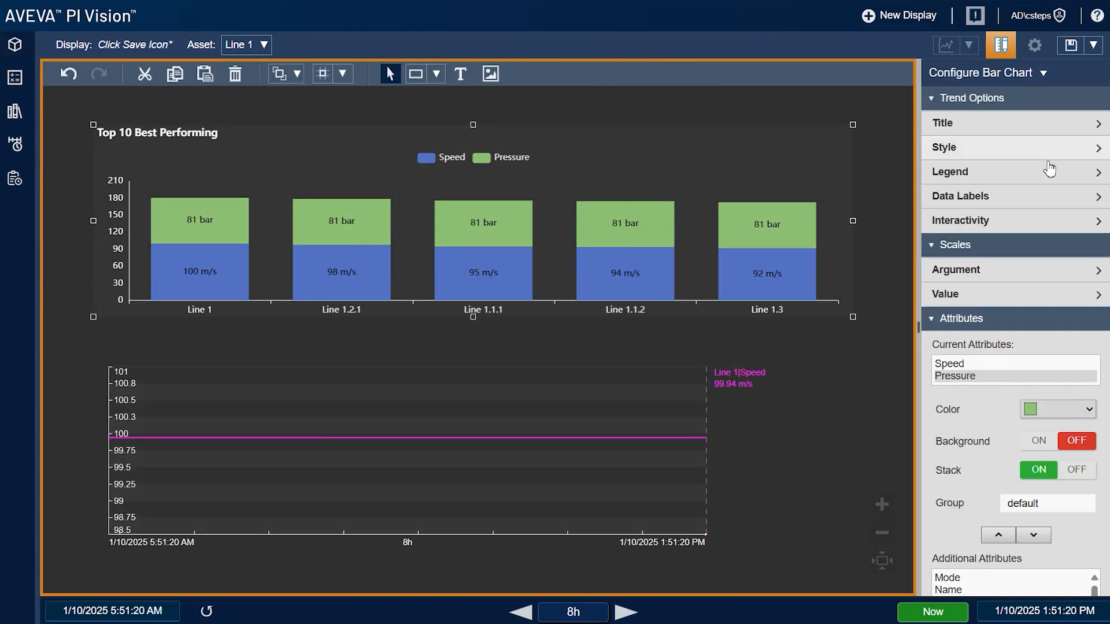
Turn on Asset Selection for the bars with the Set asset context click action
click(1053, 222)
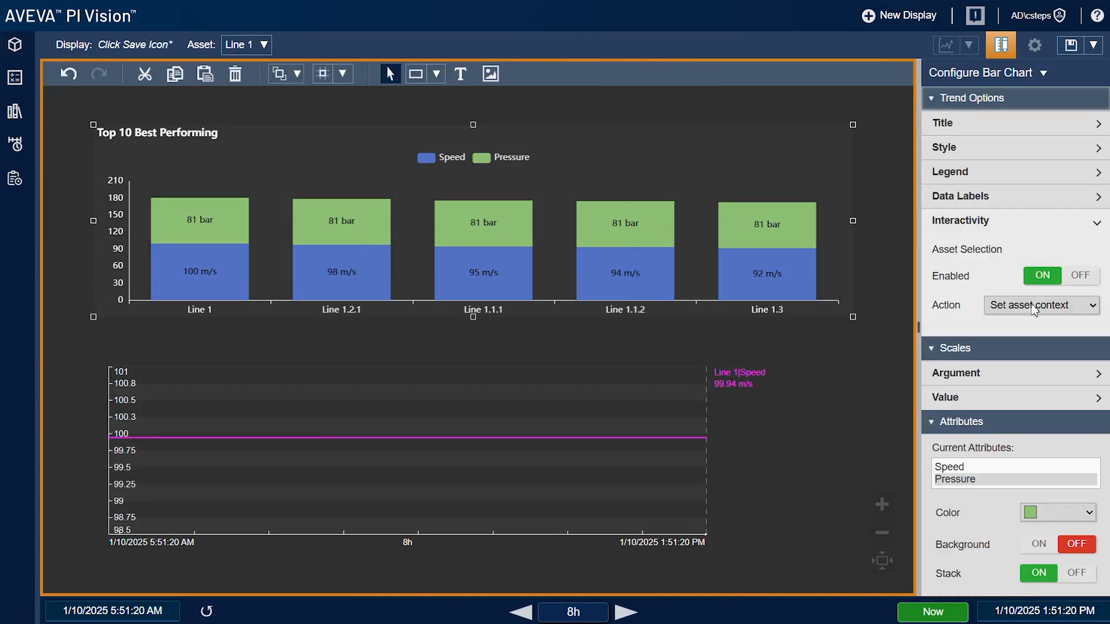
click(1044, 279)
click(1044, 279)
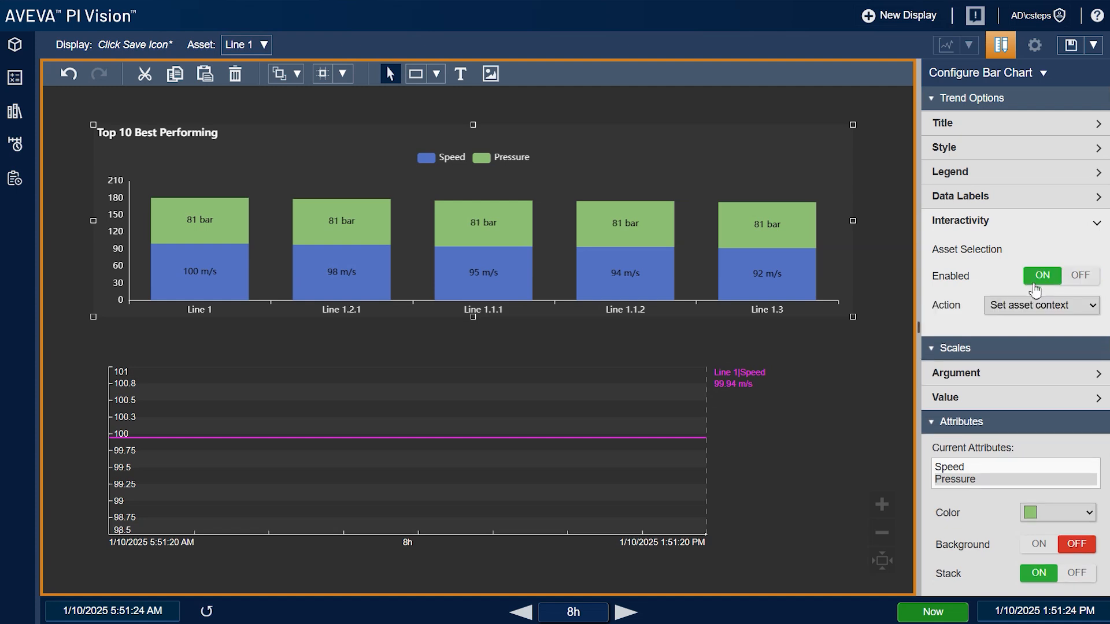
click(1022, 307)
click(1023, 326)
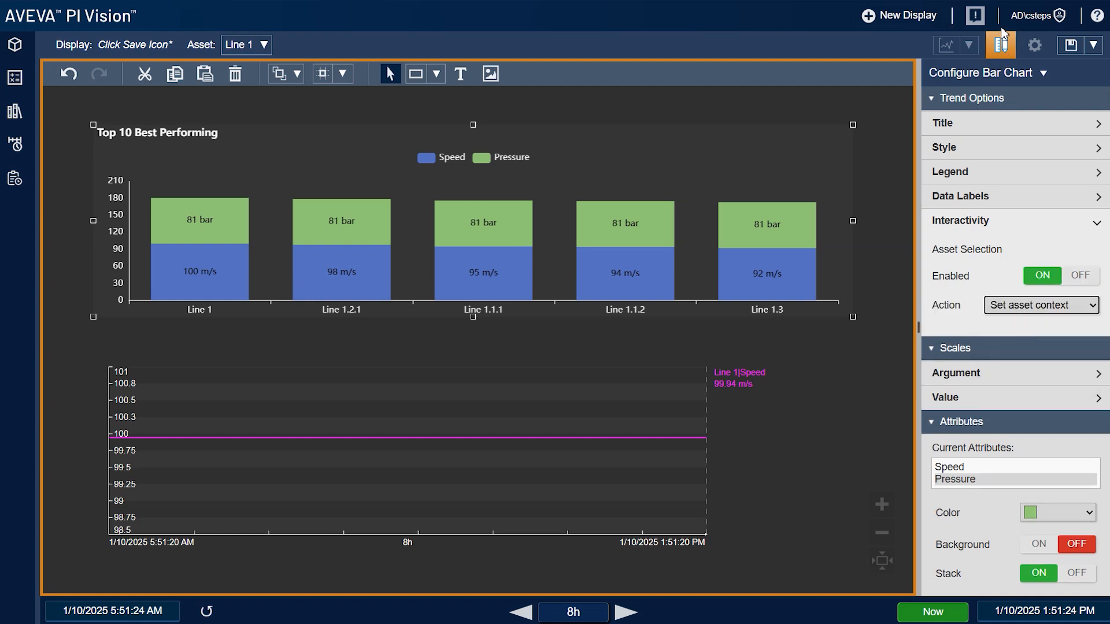
In view mode, click bars for Lines 1.2.1, 1.1.1, 1.3 and 1 to check the trend follows
click(1005, 52)
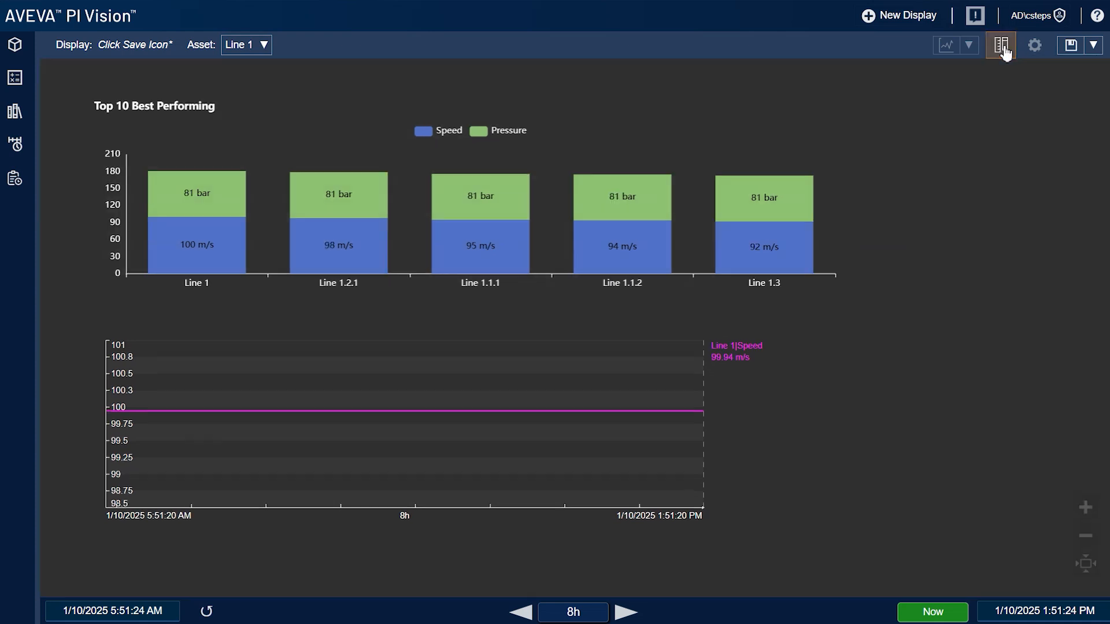
click(322, 234)
click(485, 221)
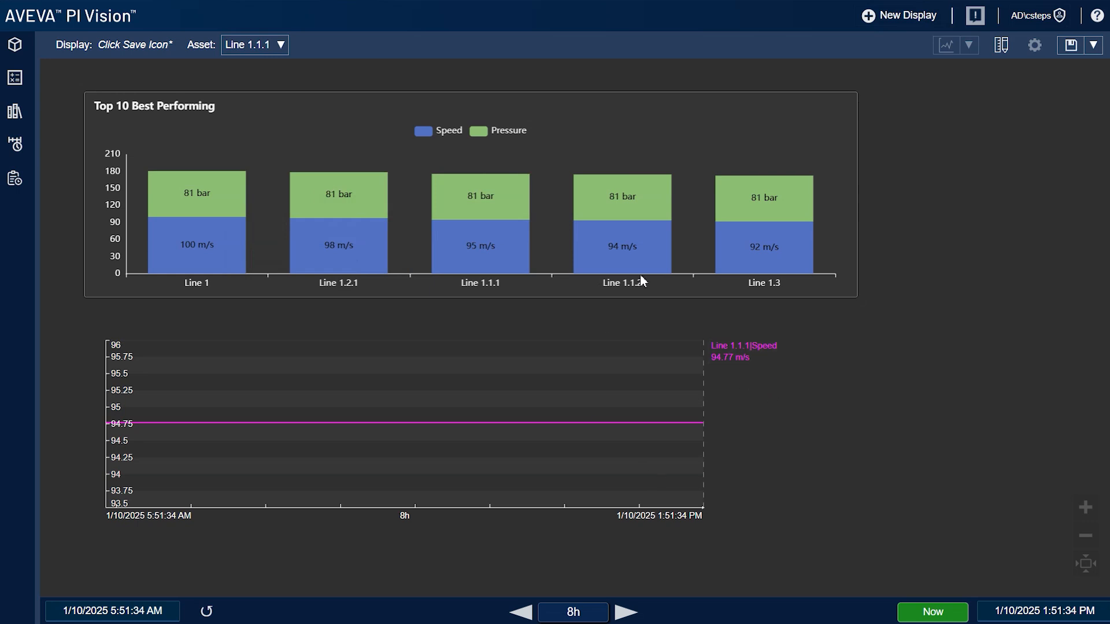
click(765, 232)
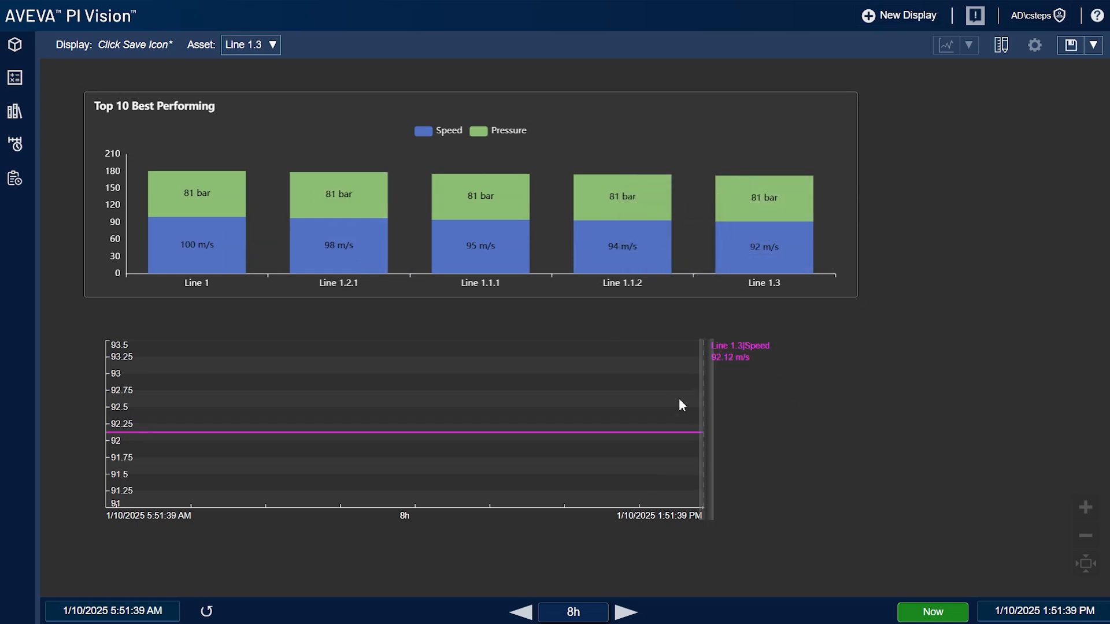
click(198, 262)
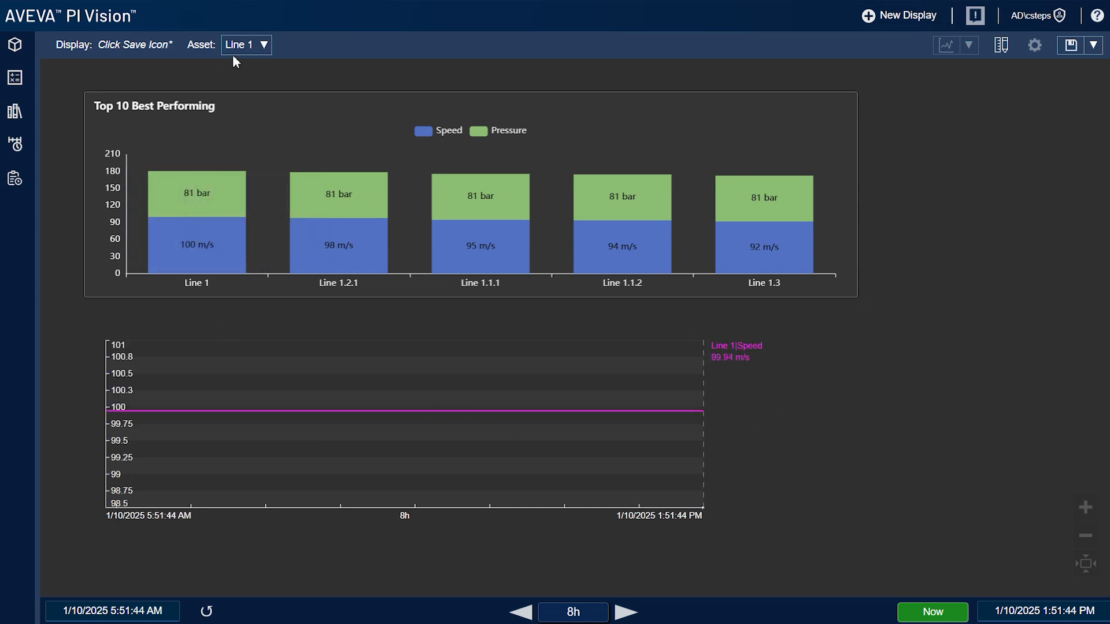
Reopen Configure Bar Chart and scroll through the Attributes to review the stacked Speed and Pressure
right_click(522, 123)
click(537, 135)
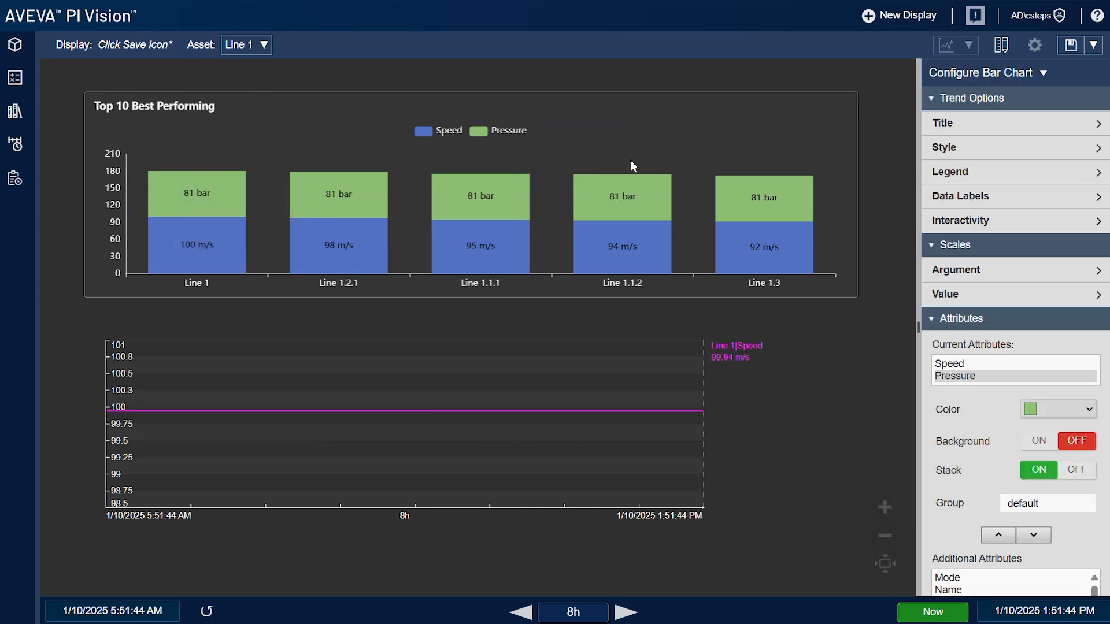
scroll(1027, 301, down, 3)
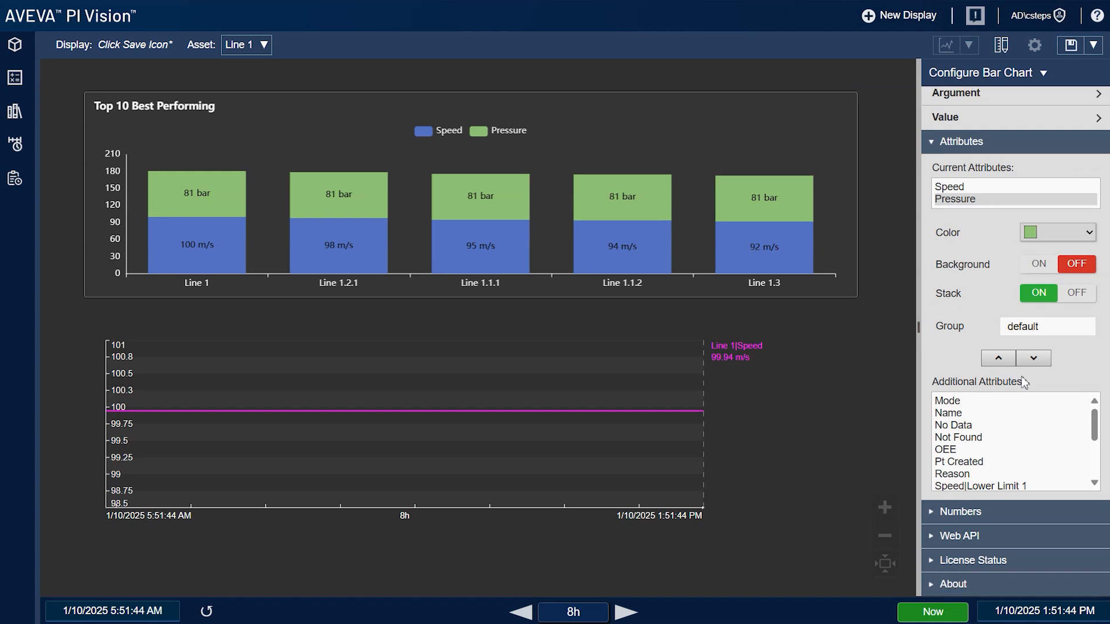
scroll(1015, 470, up, 3)
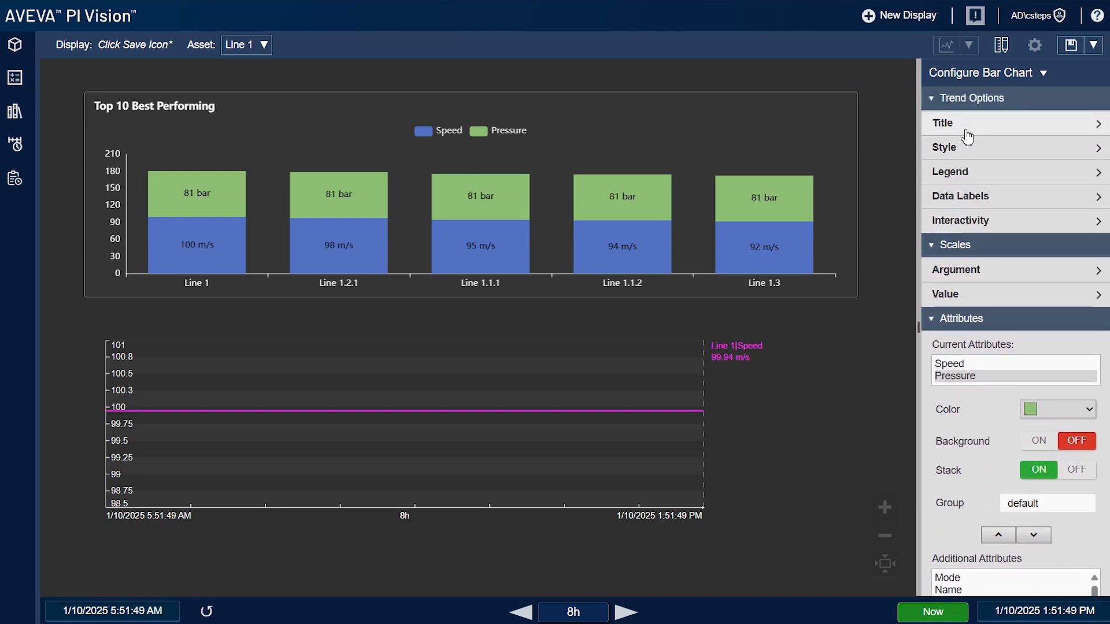